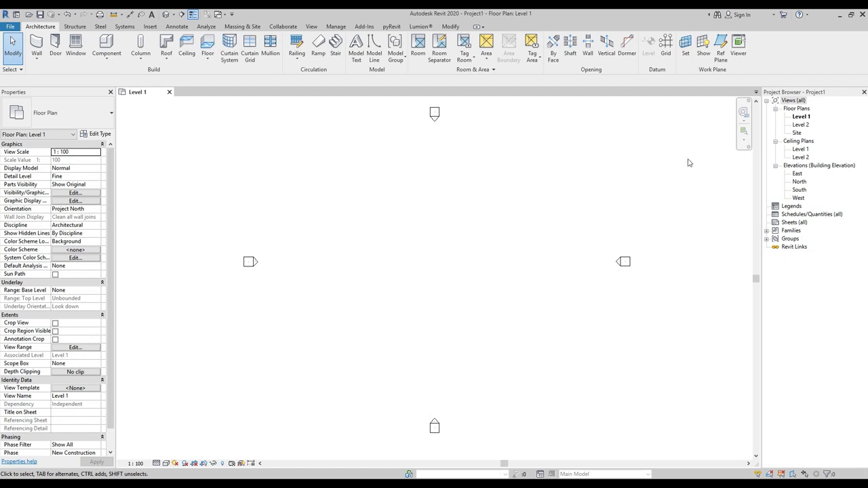
Show the File menu's new-file choices: Project, Family, Conceptual Mass, Title Block, Annotation Symbol.
middle_drag(248, 159, 248, 167)
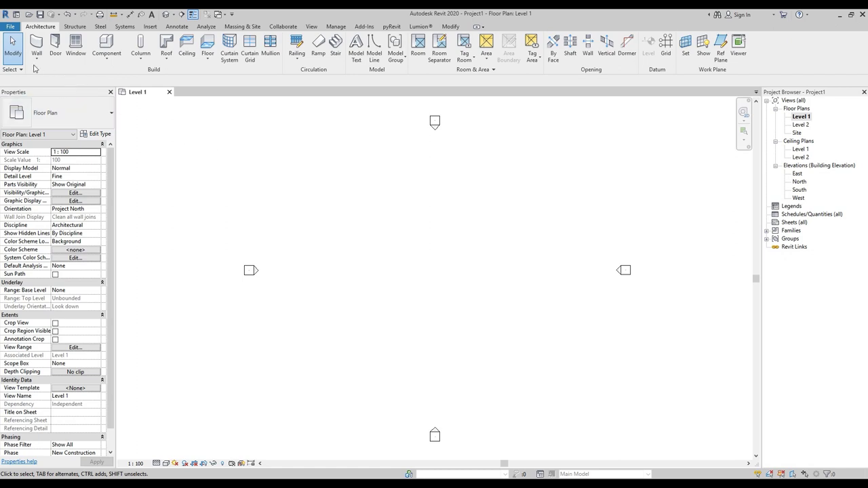
click(15, 30)
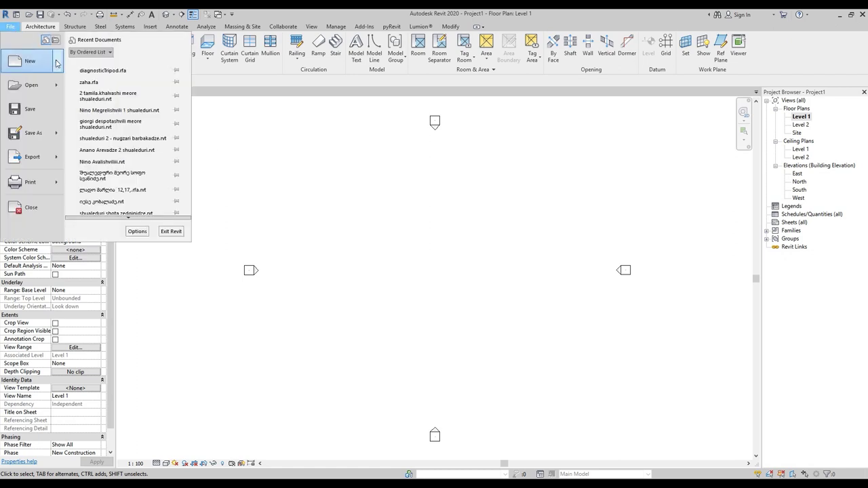
mouse_move(30, 61)
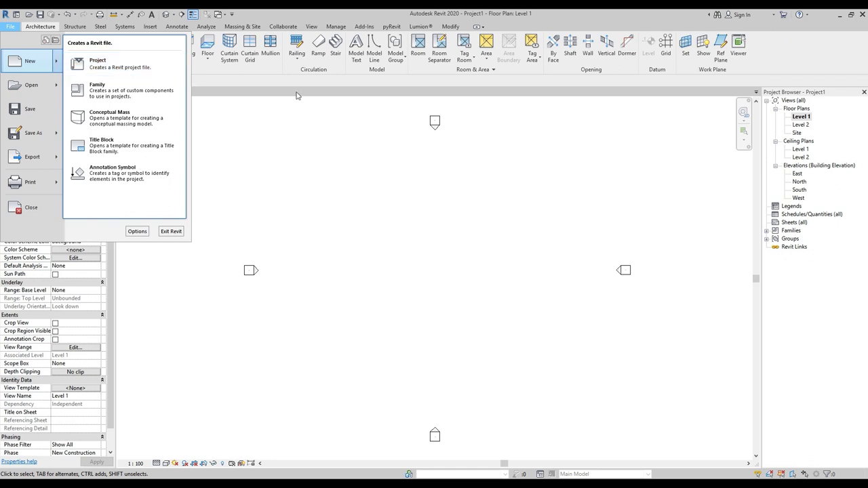
Create Project2 from the Architectural Template, opening on its Level 1 floor plan.
click(339, 174)
middle_drag(457, 305, 446, 306)
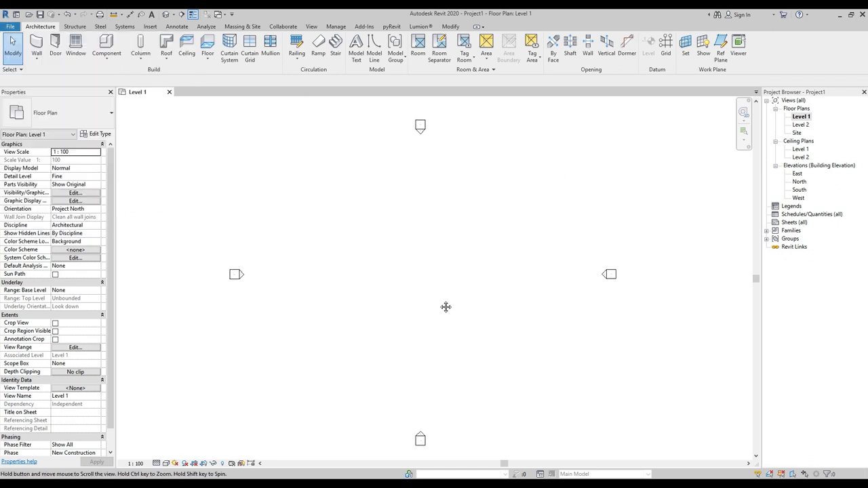
scroll(416, 221, down, 1)
middle_drag(442, 190, 429, 202)
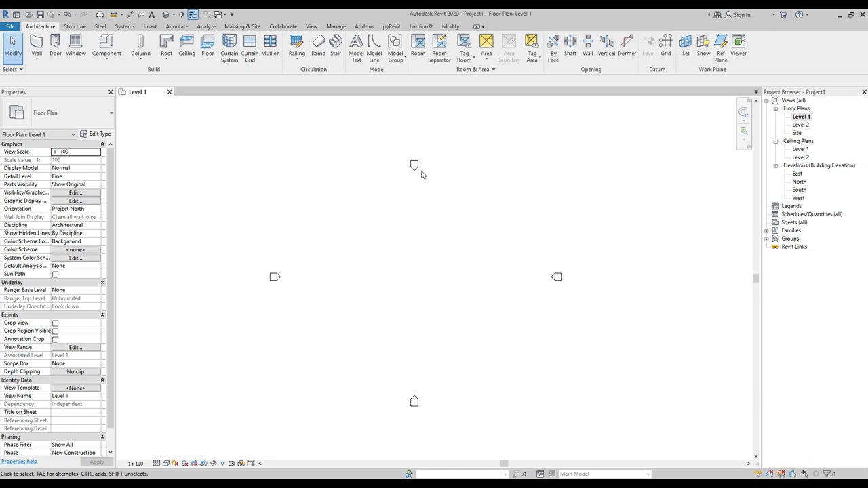
click(13, 27)
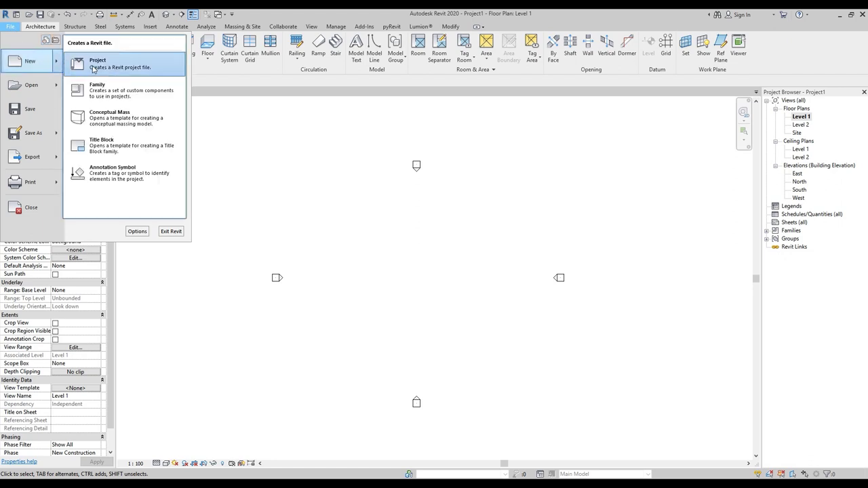
click(140, 68)
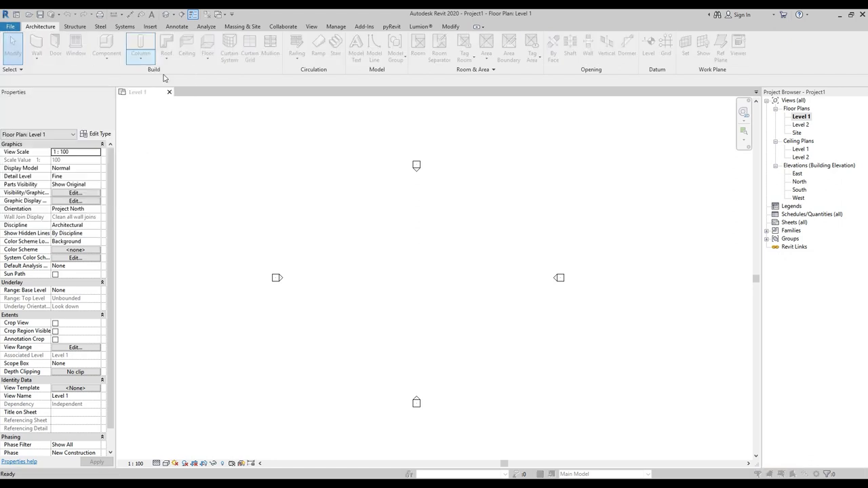
click(302, 134)
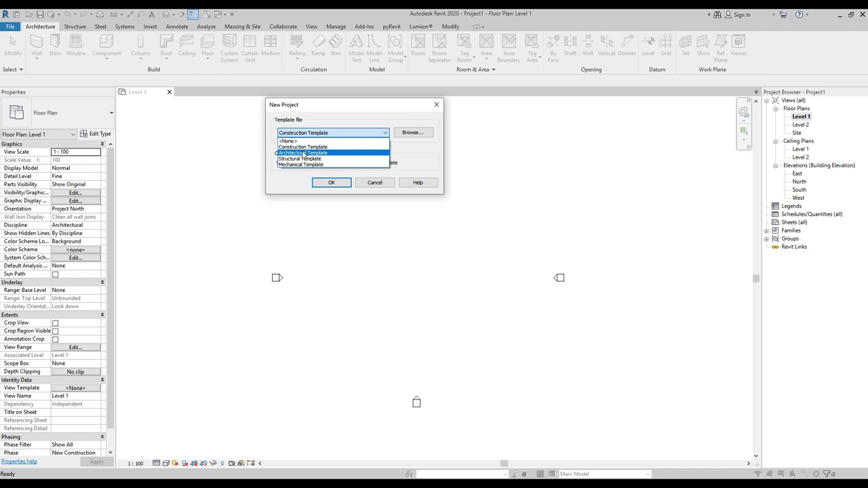
click(304, 154)
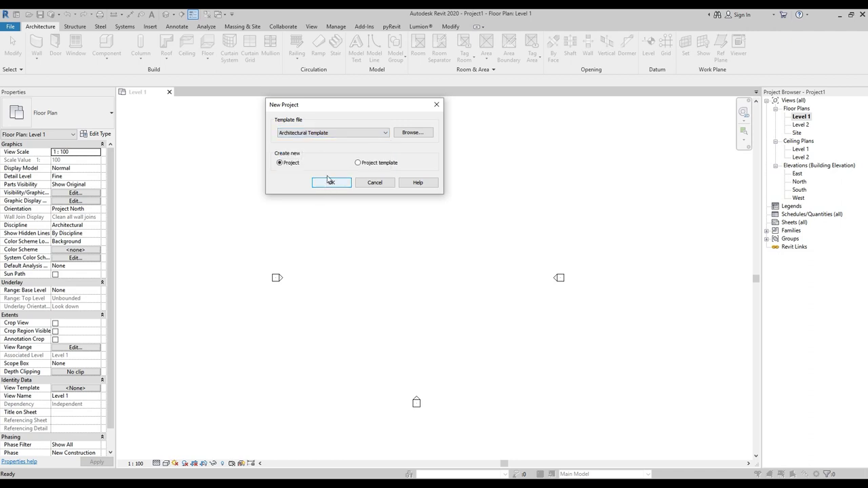
click(330, 182)
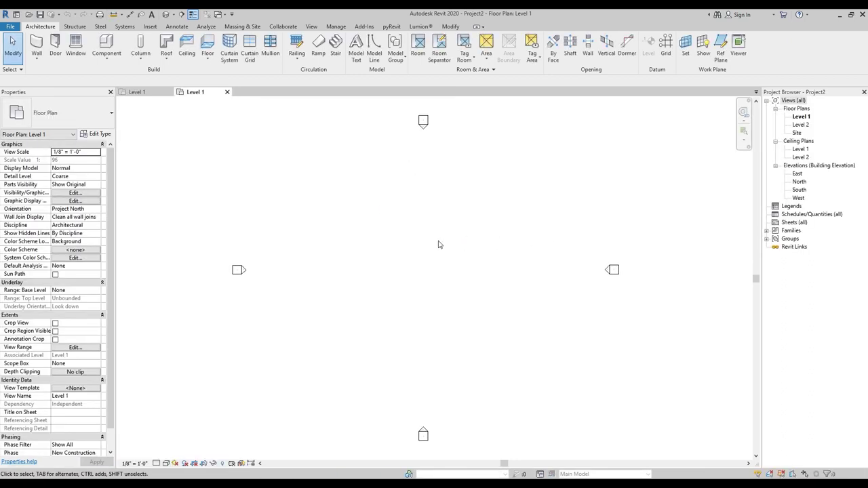
In Project Units, set the Length format to Millimeters.
scroll(441, 244, down, 1)
scroll(448, 247, down, 1)
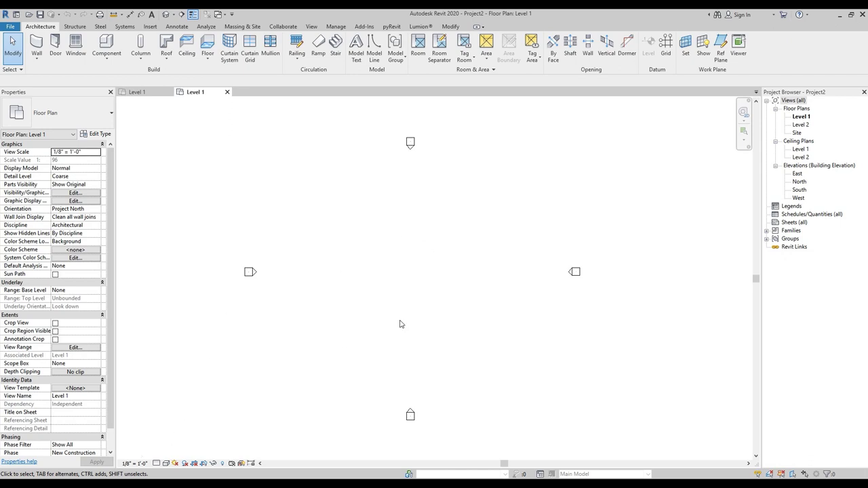
click(335, 27)
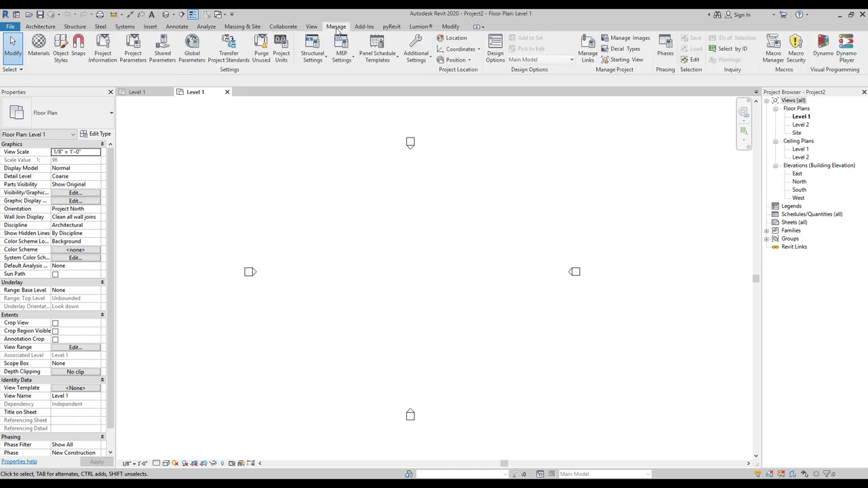
click(280, 51)
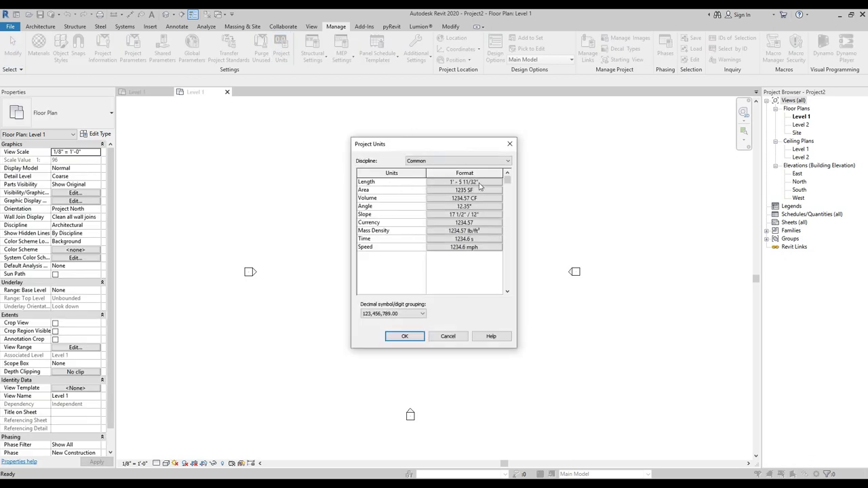
click(473, 184)
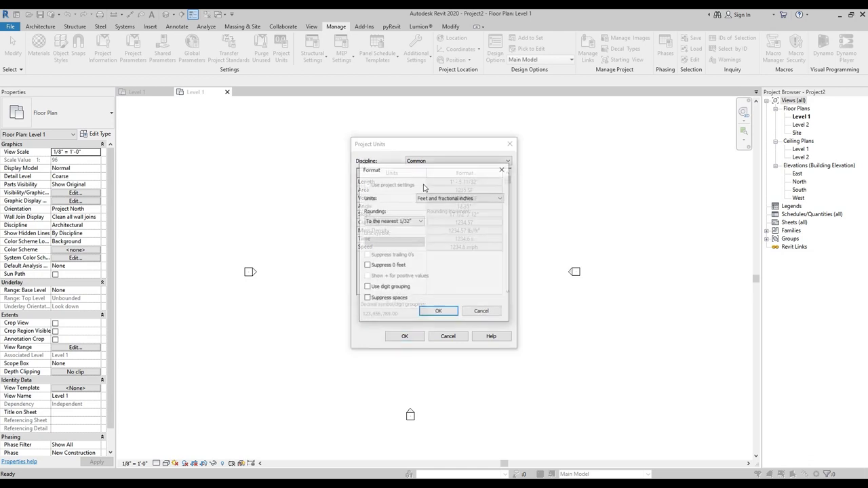
click(468, 197)
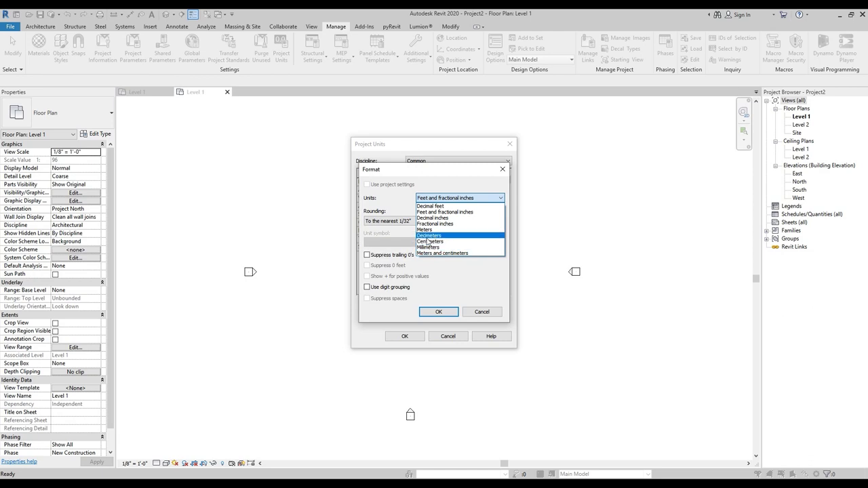
click(432, 247)
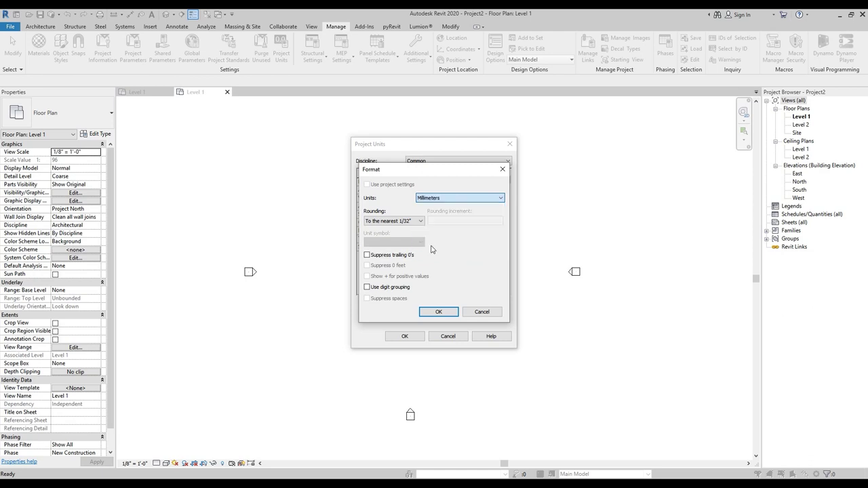
click(438, 312)
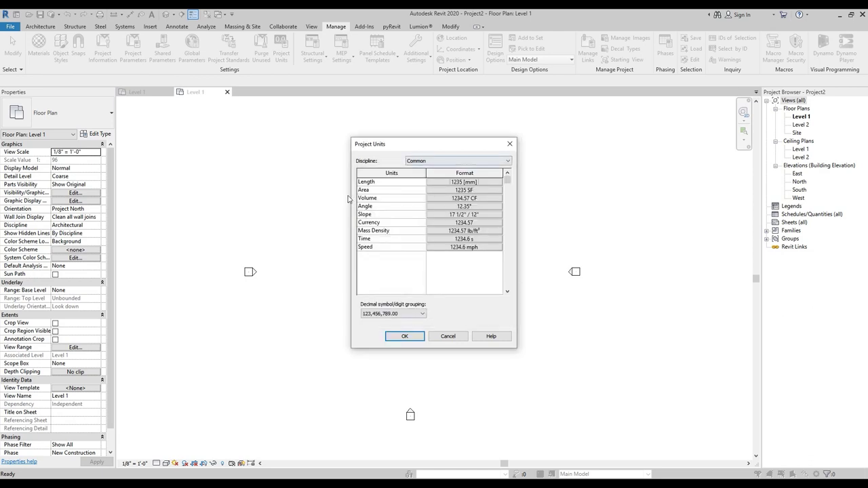
Set Area to Square meters and Volume to Cubic meters, then apply the units.
click(442, 191)
click(440, 199)
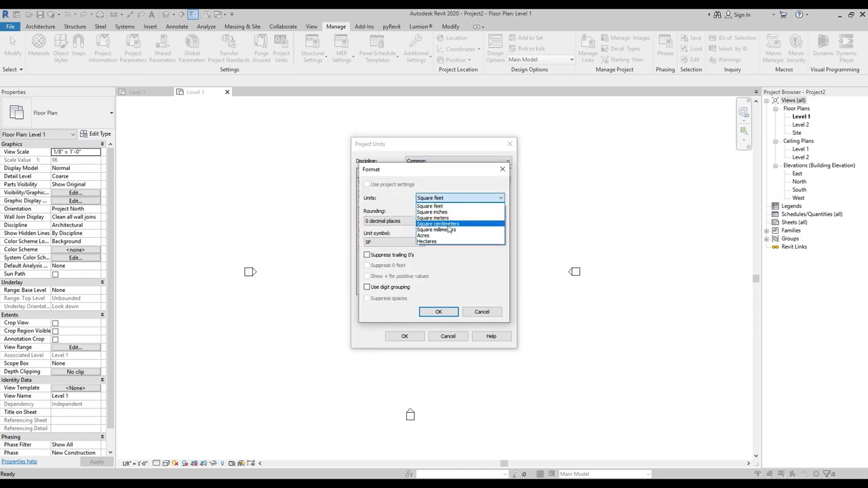
click(452, 219)
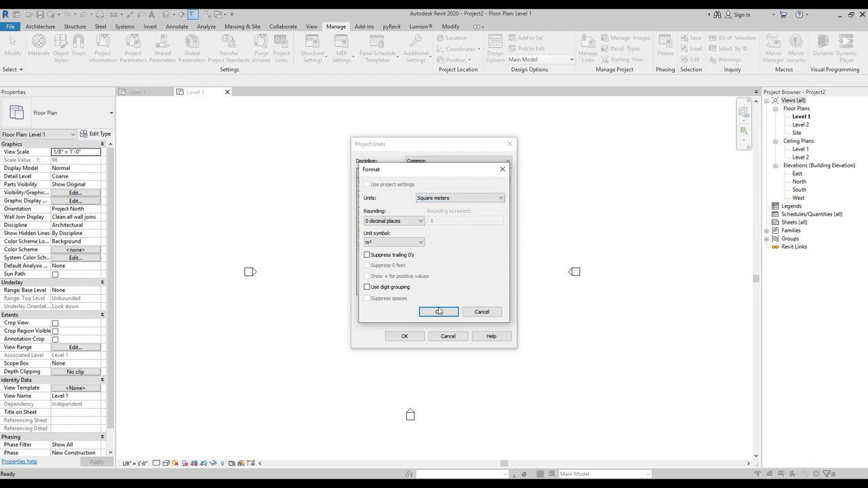
click(439, 312)
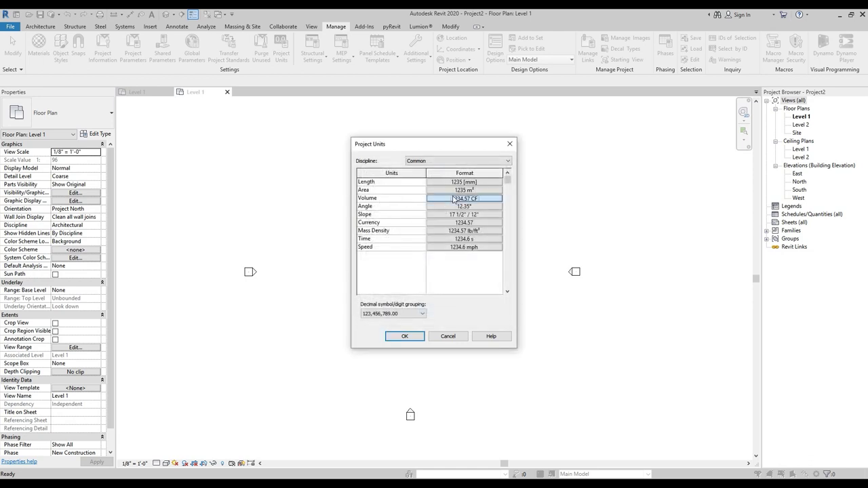
click(453, 198)
click(446, 198)
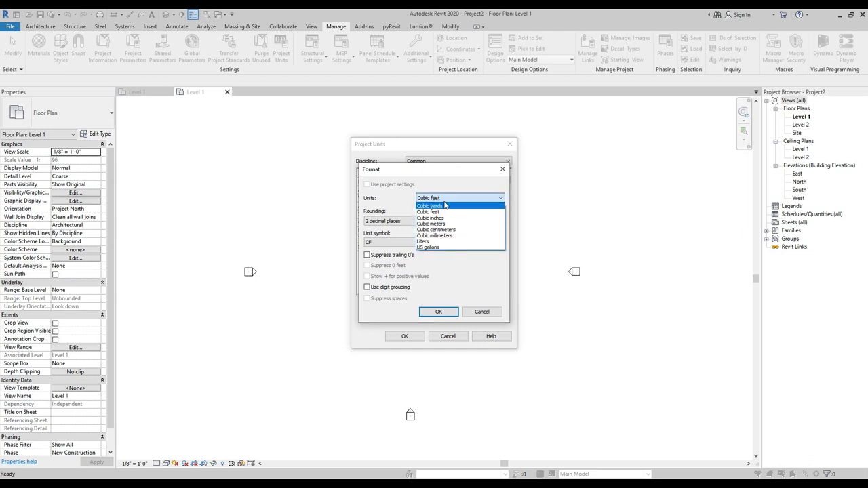
click(431, 224)
click(439, 312)
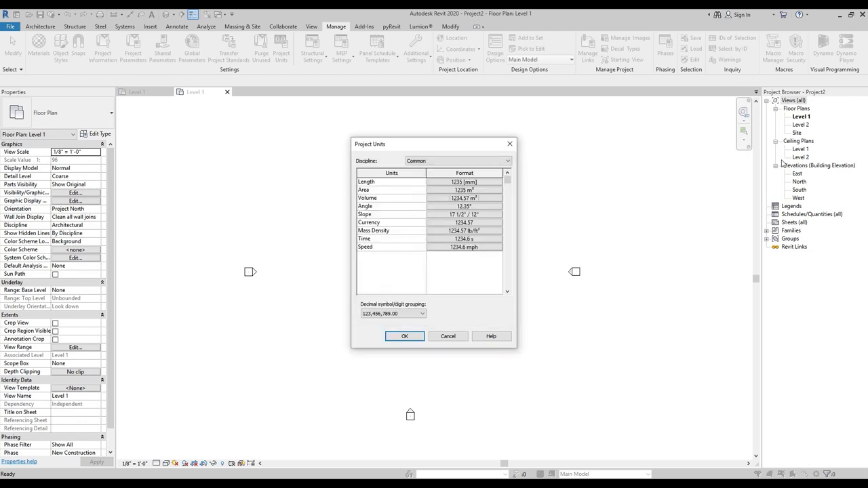
click(398, 342)
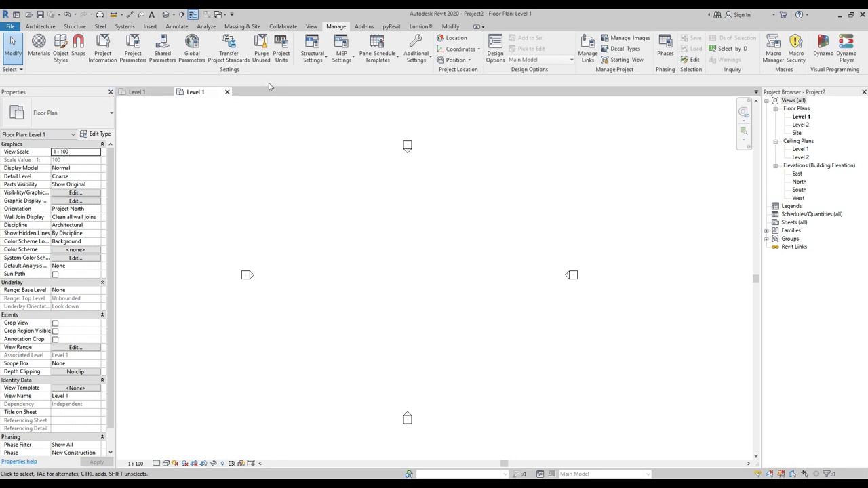
Create Project3 from the DefaultMetric.rte template in the US Metric folder.
click(12, 27)
mouse_move(31, 61)
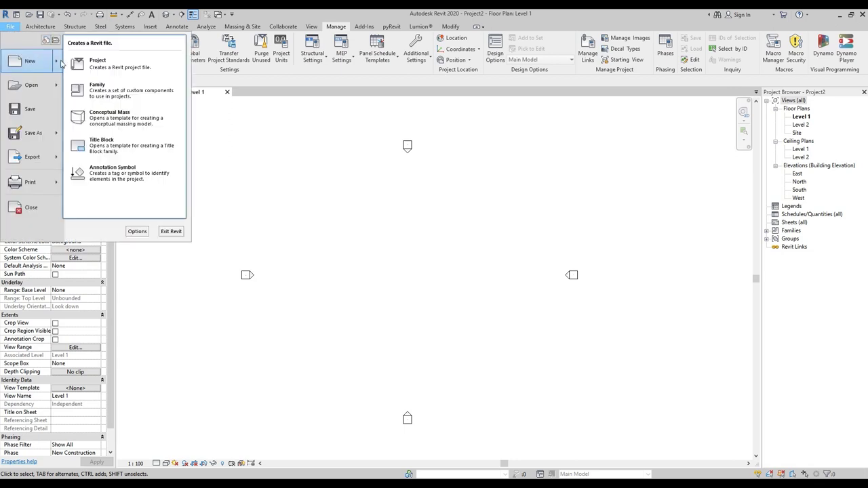
click(97, 65)
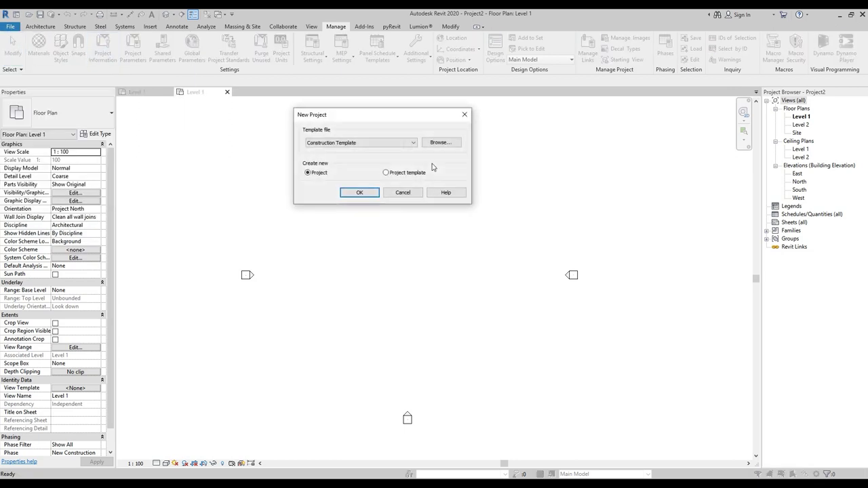
click(440, 143)
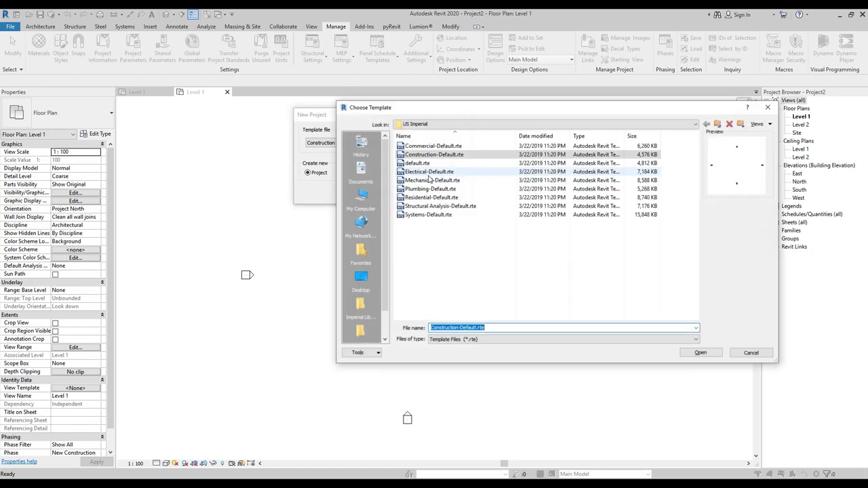
drag(446, 113, 420, 53)
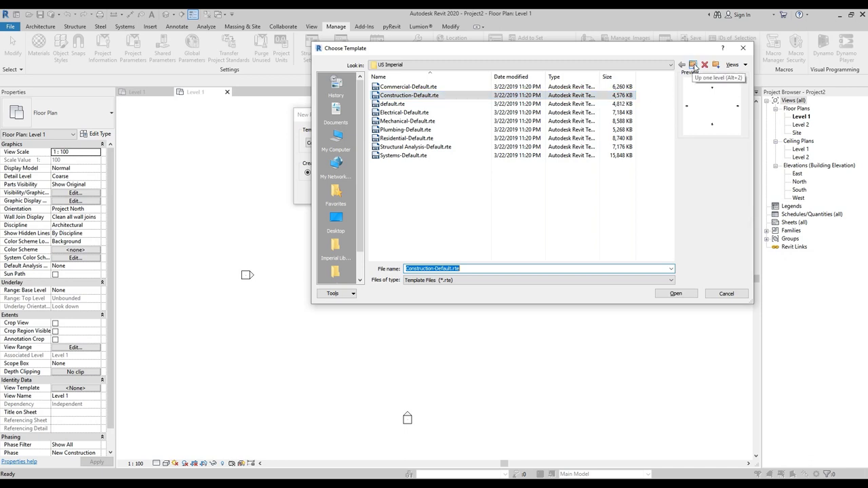
click(692, 64)
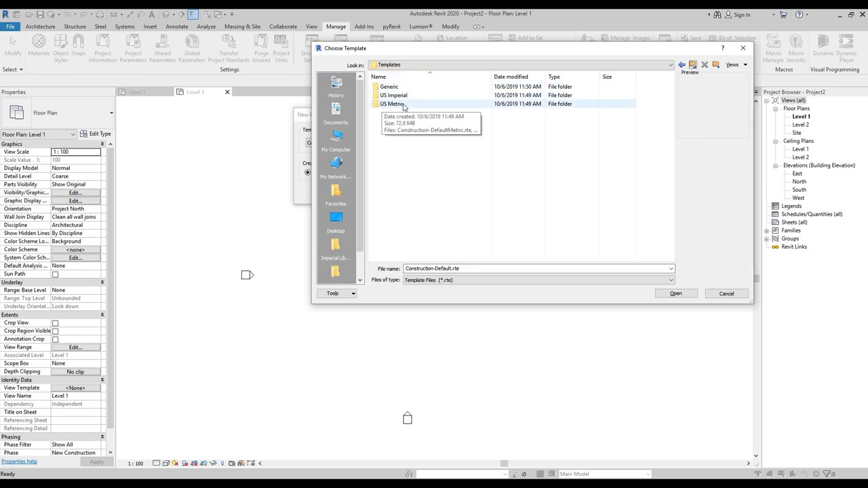
double_click(407, 105)
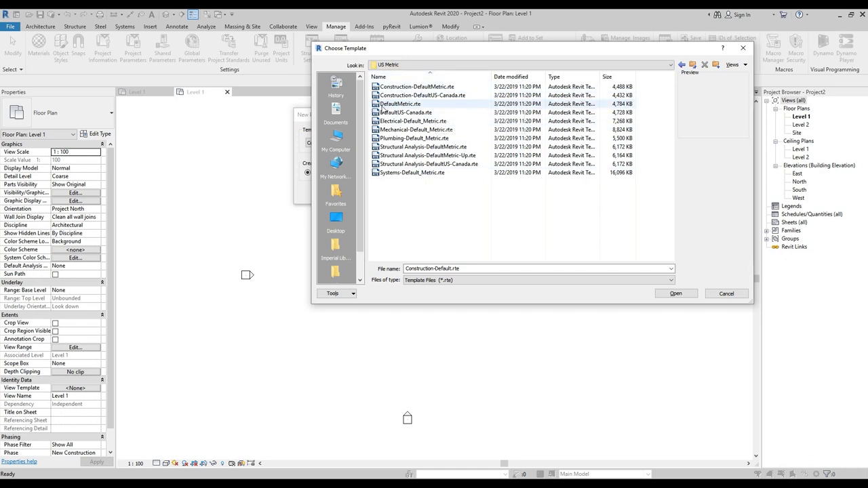
click(446, 105)
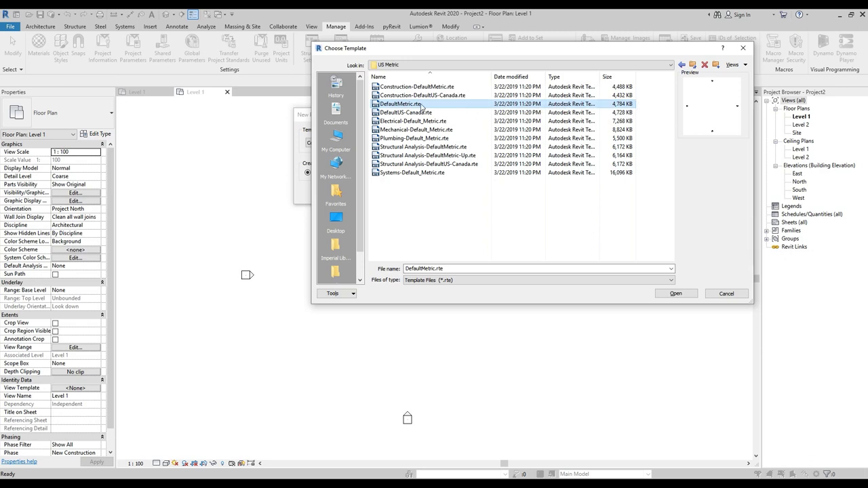
click(675, 293)
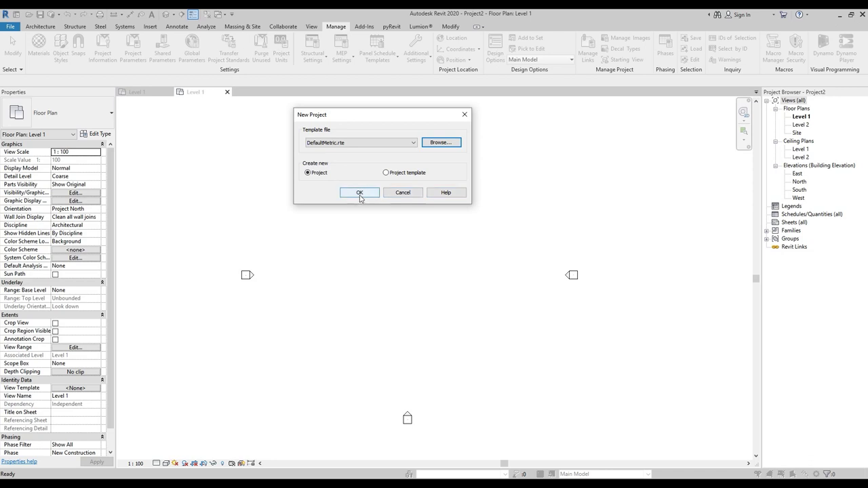
click(360, 194)
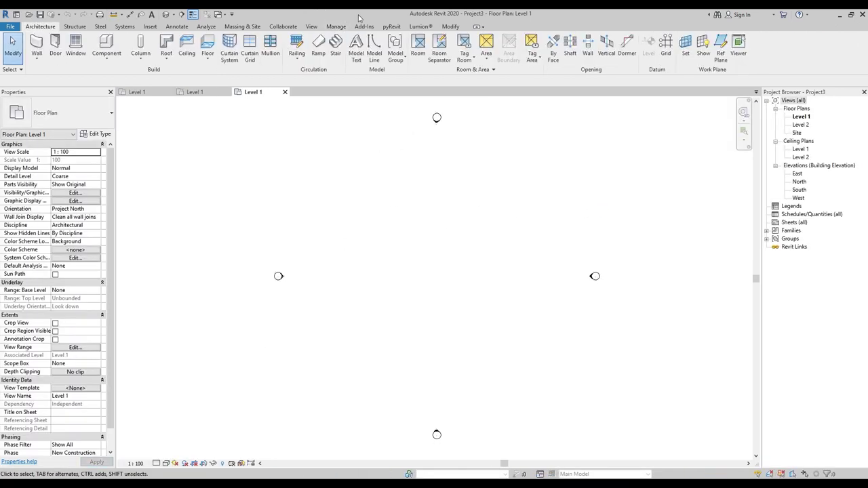
Check that Project Units use millimetre lengths and accept them unchanged.
click(335, 27)
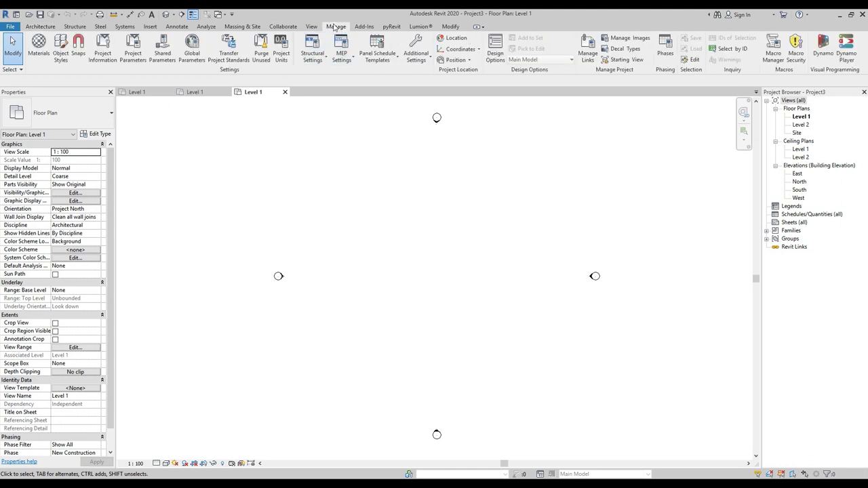
click(284, 45)
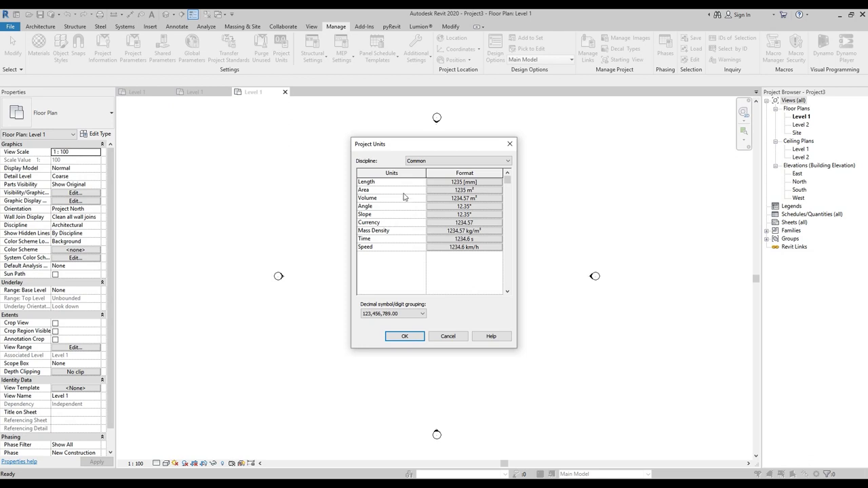
click(405, 337)
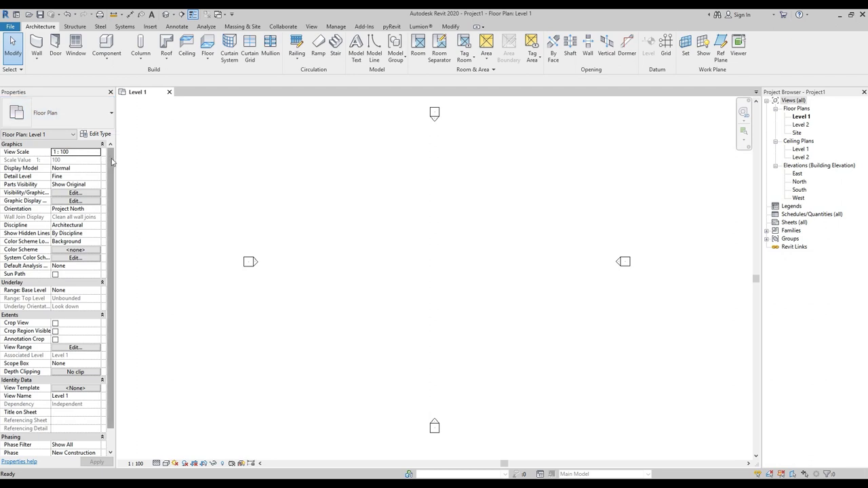
Draw a closed rectangle of Generic - 8" walls, roughly 20100 by 17700 mm, on Level 1.
mouse_move(114, 167)
mouse_down()
mouse_move(114, 188)
mouse_move(116, 162)
mouse_up()
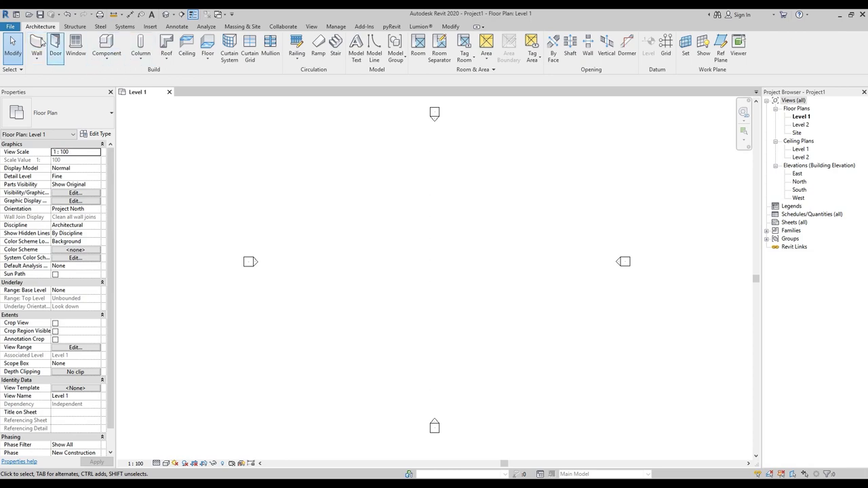
click(38, 44)
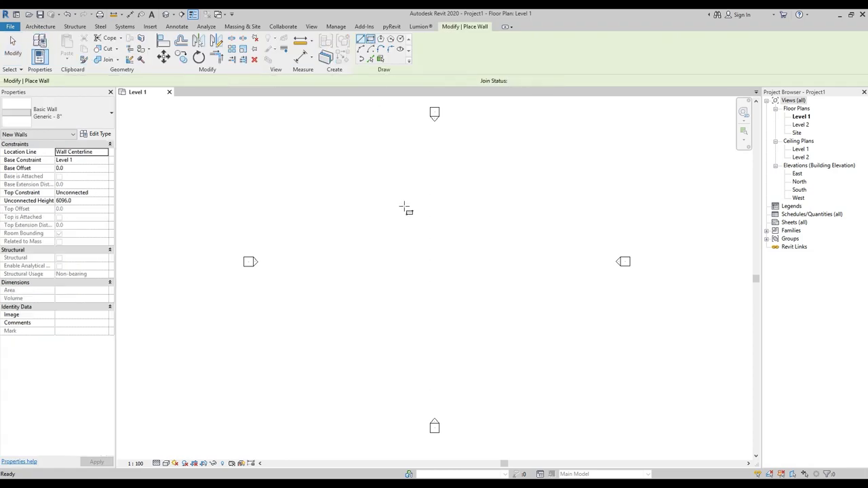
click(357, 194)
click(507, 324)
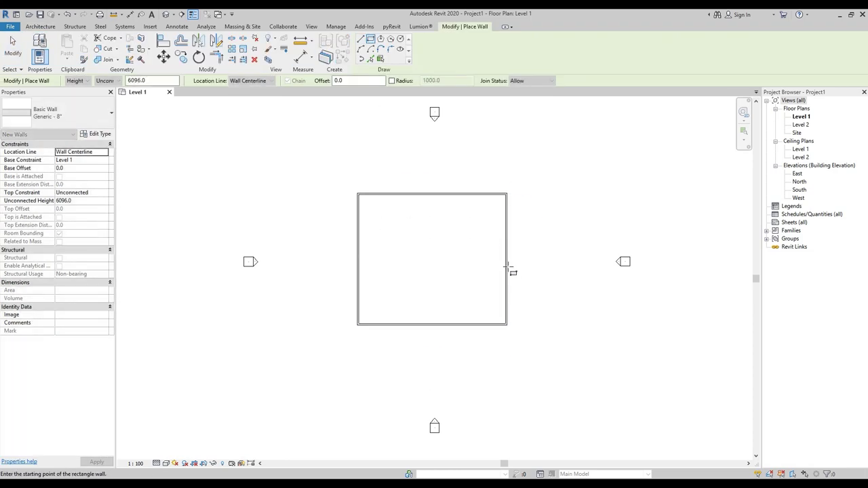
key(Escape)
Select the right wall to check its dimension, then deselect it.
click(508, 220)
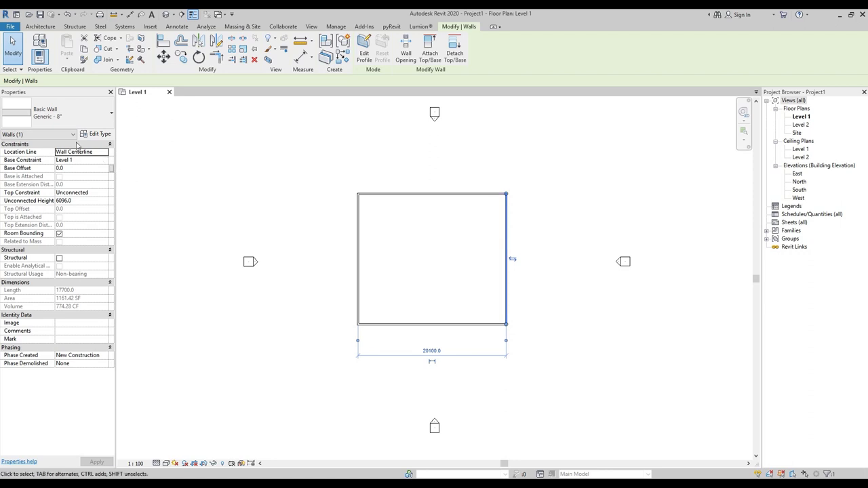
click(326, 148)
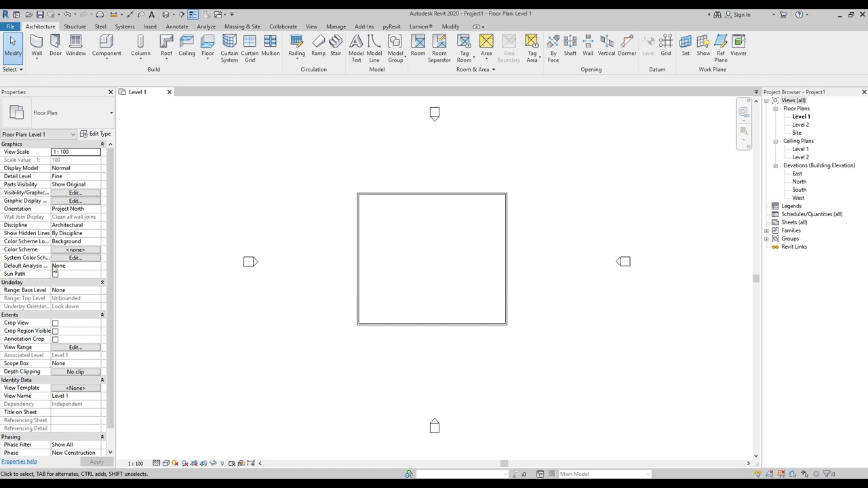
scroll(111, 207, down, 2)
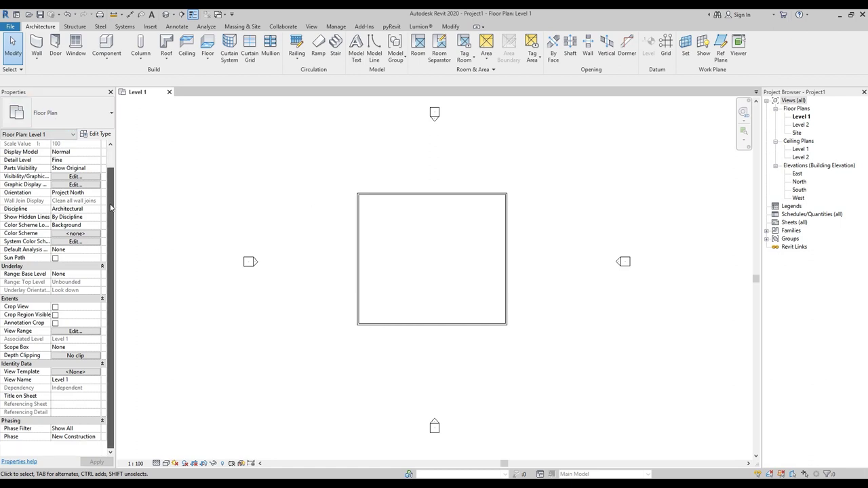
scroll(102, 217, up, 2)
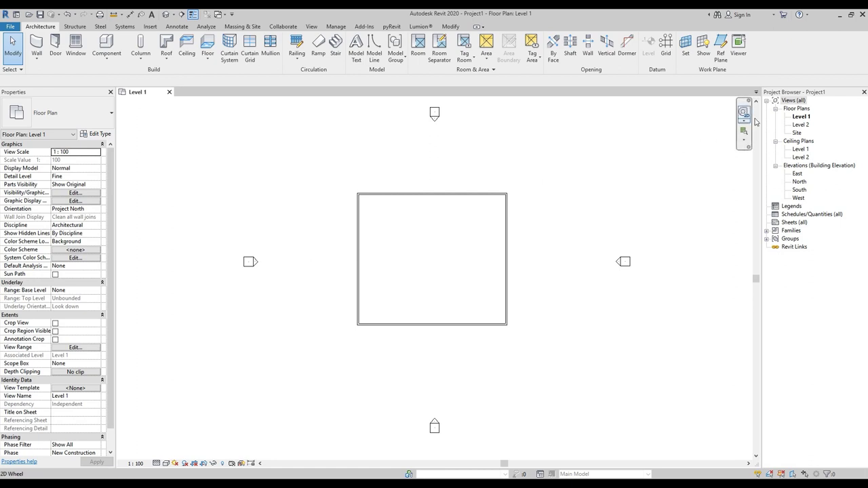
click(800, 117)
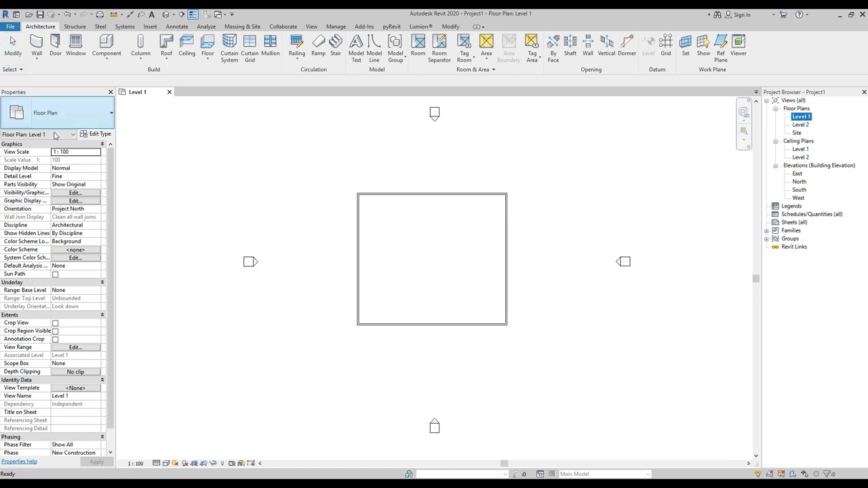
mouse_move(110, 175)
mouse_down()
mouse_move(111, 192)
mouse_move(110, 182)
mouse_up()
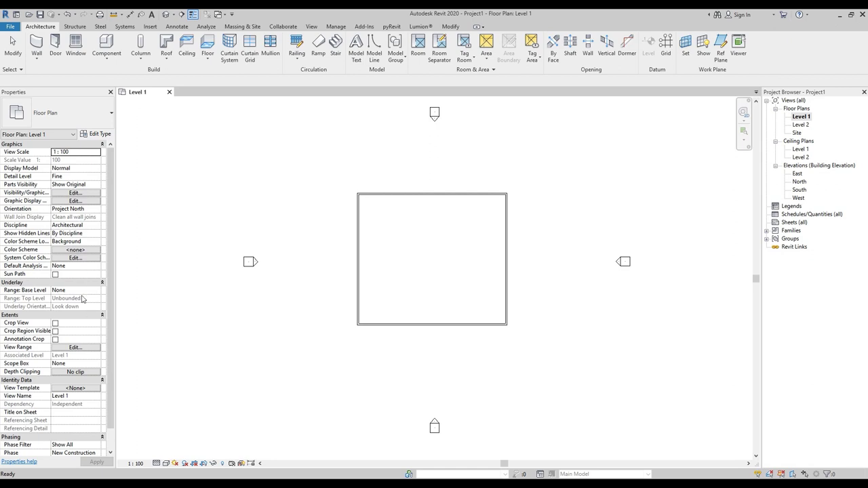
scroll(50, 253, down, 1)
scroll(37, 252, up, 1)
mouse_move(418, 187)
middle_down()
mouse_move(393, 183)
mouse_move(395, 196)
middle_up()
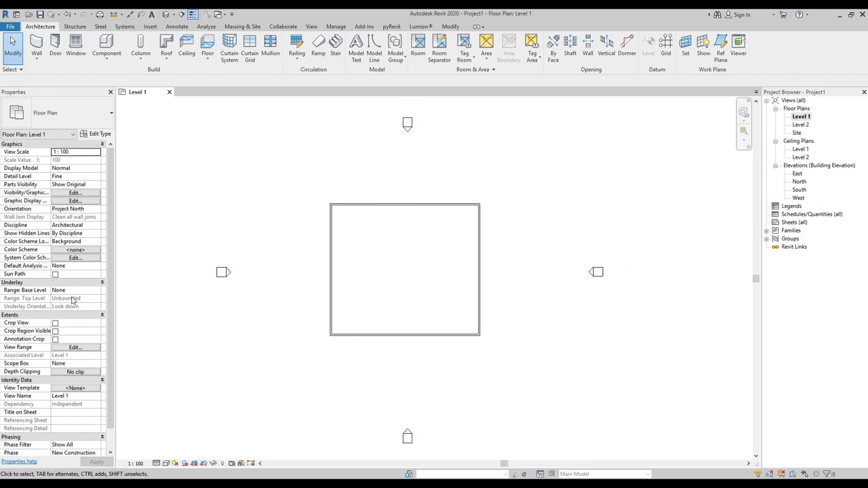
scroll(322, 174, up, 1)
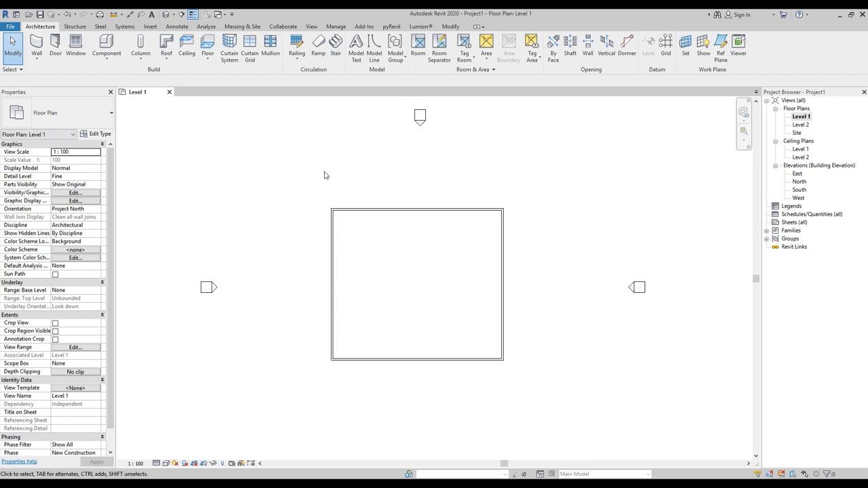
scroll(335, 192, down, 1)
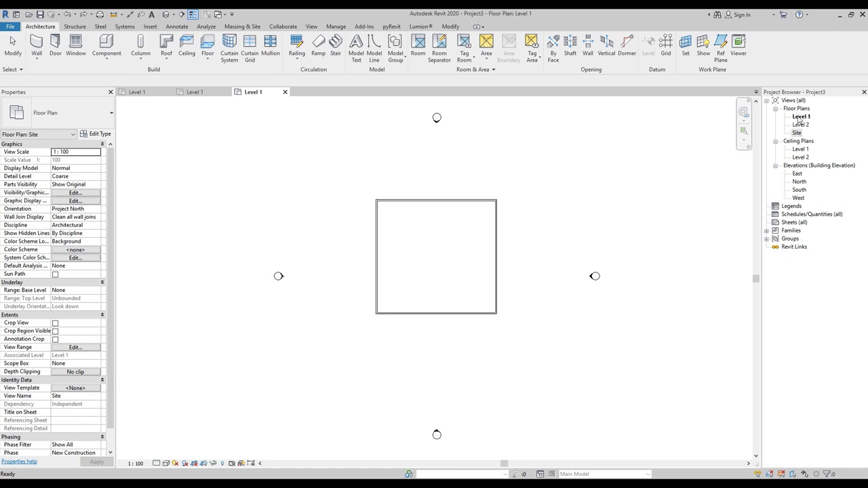
On Level 1, draw a horizontal section across the walls and show Section 1 under Sections.
click(794, 121)
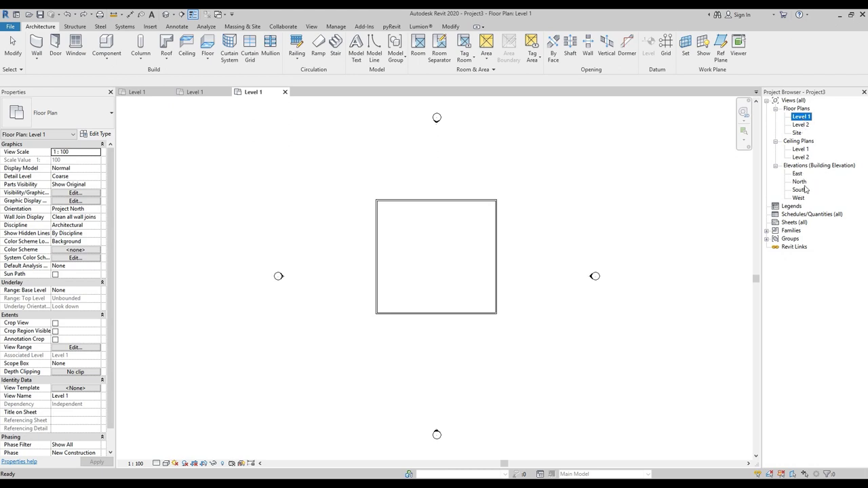
click(181, 13)
click(343, 261)
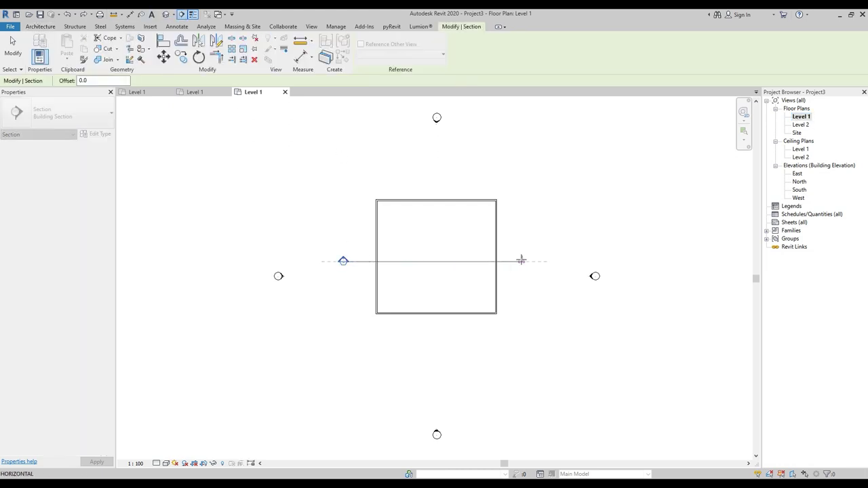
click(521, 261)
key(Escape)
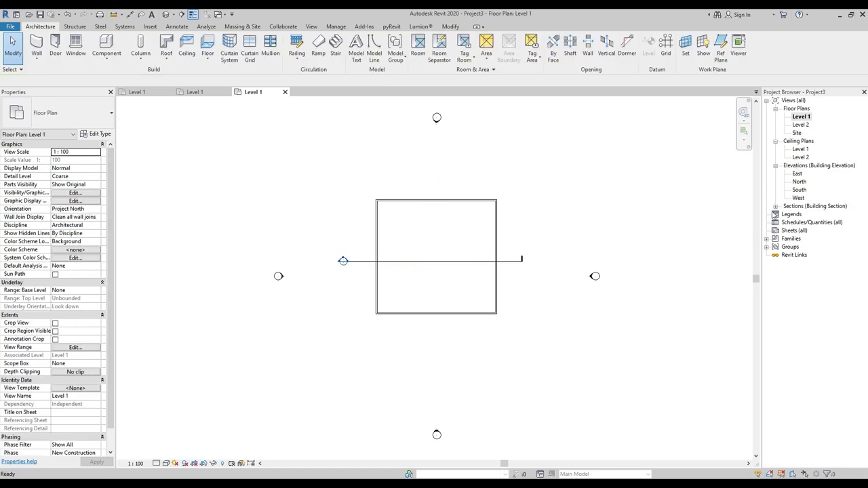
click(775, 207)
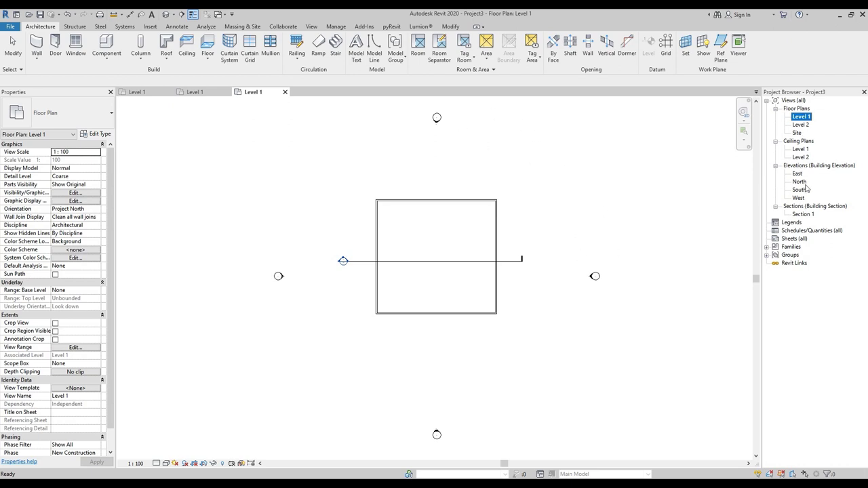
Browse Legends, Schedules/Quantities and Families, then return Properties to Floor Plan: Level 1.
click(781, 224)
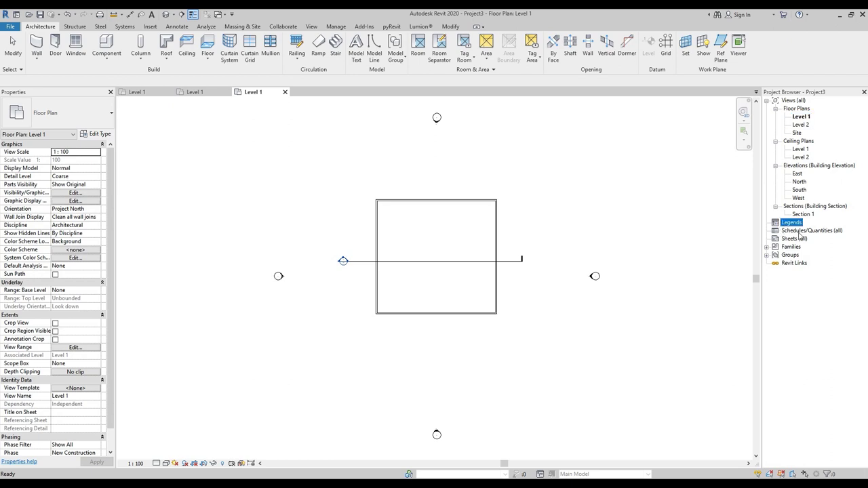
click(807, 231)
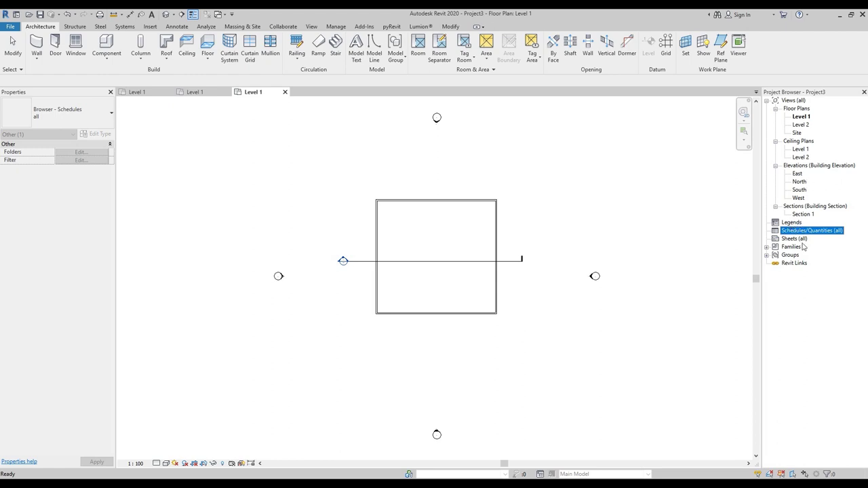
click(767, 248)
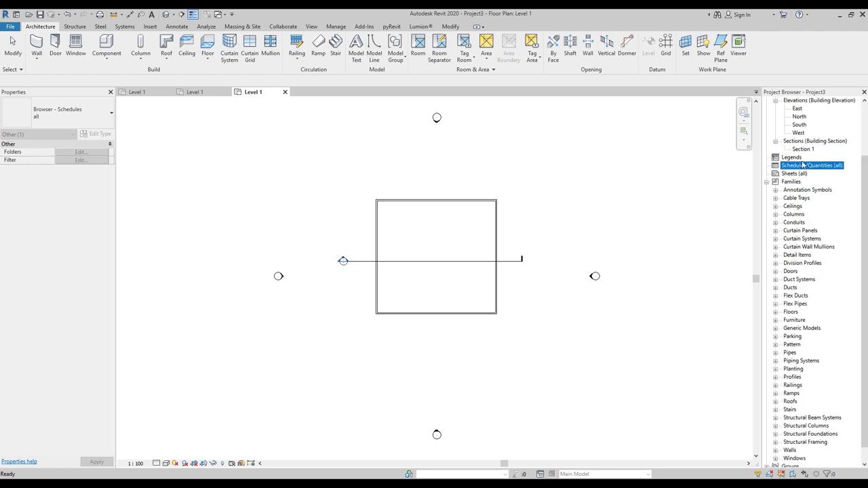
scroll(834, 183, down, 1)
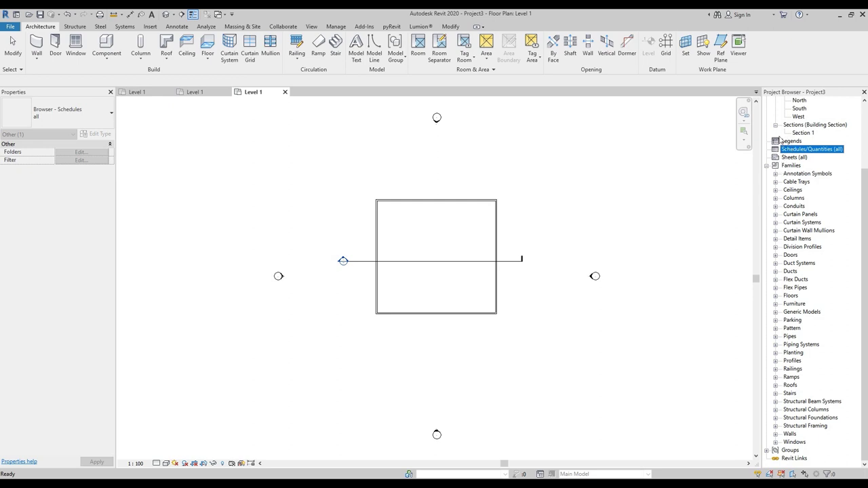
click(208, 109)
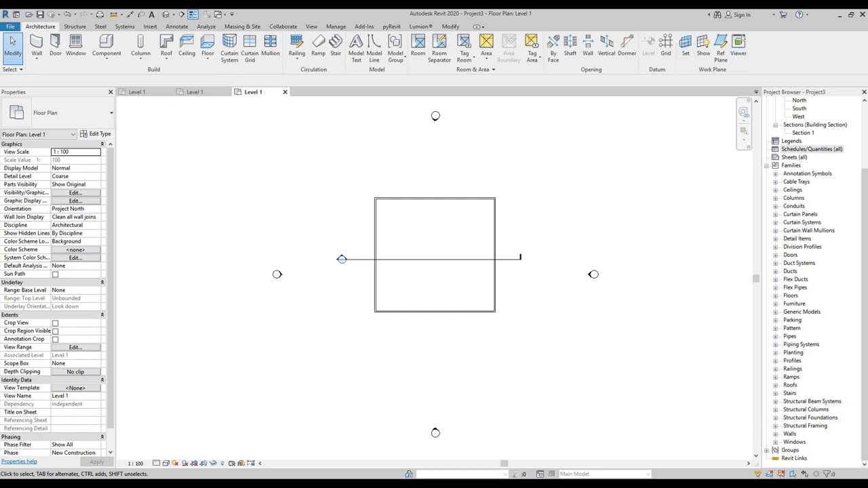
Browse the Structure, Steel, Systems, Insert and Annotate ribbon tabs.
click(75, 26)
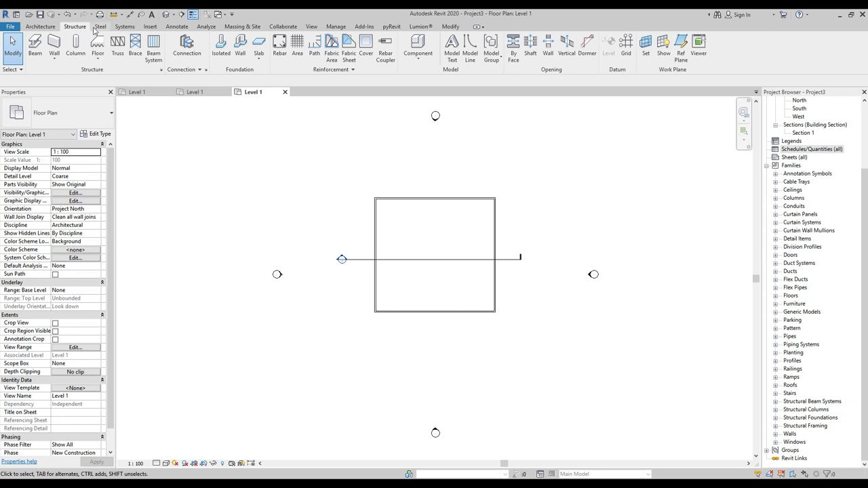
click(100, 27)
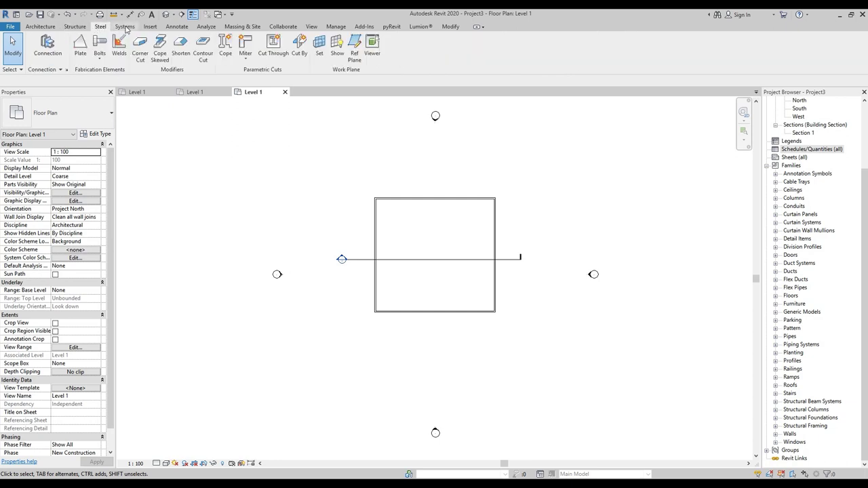
click(126, 27)
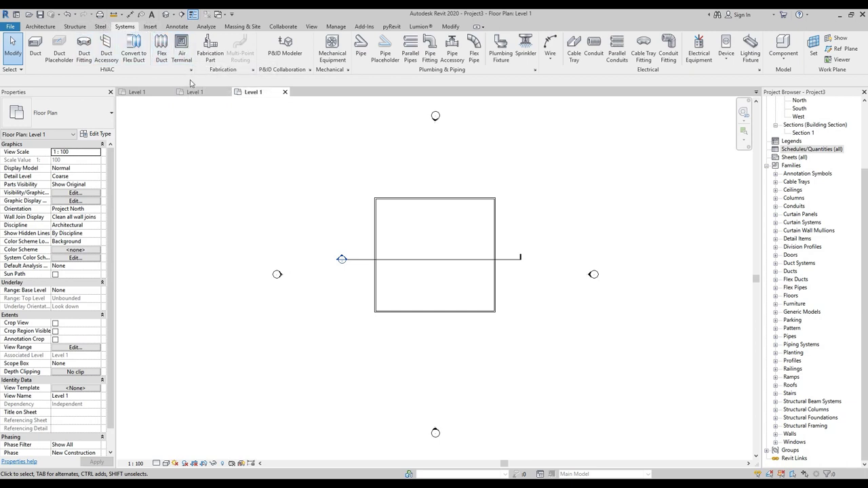
click(152, 29)
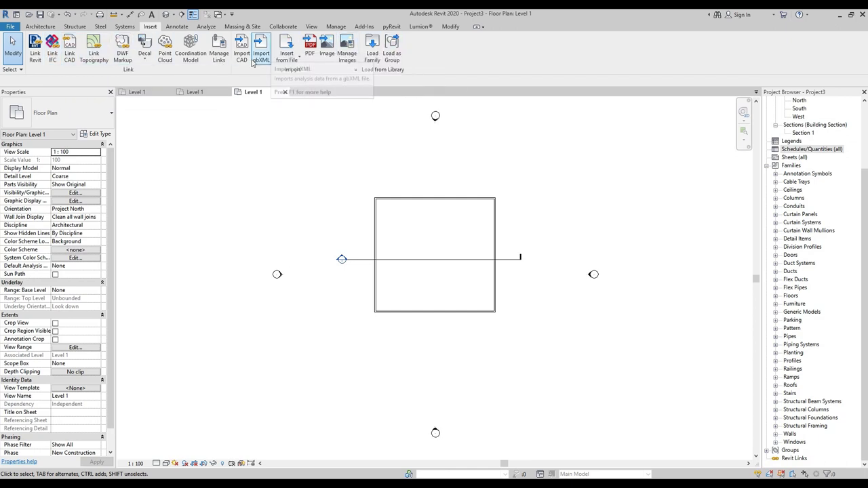
click(182, 27)
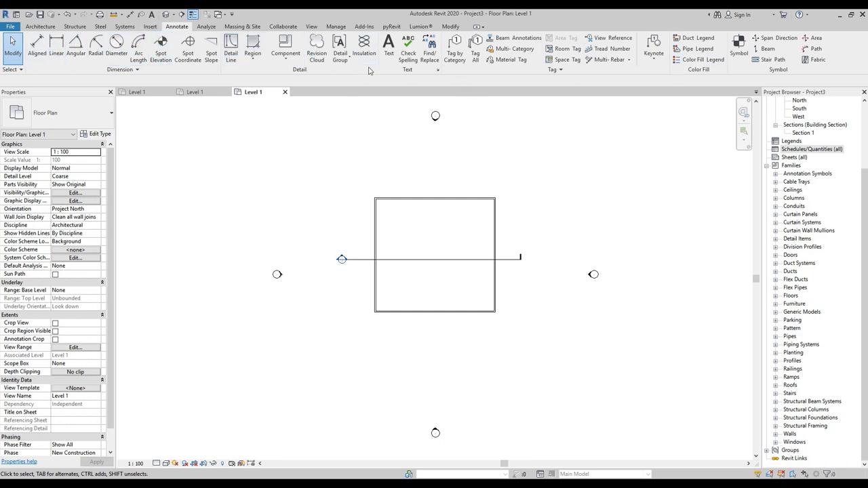
middle_drag(490, 227, 487, 230)
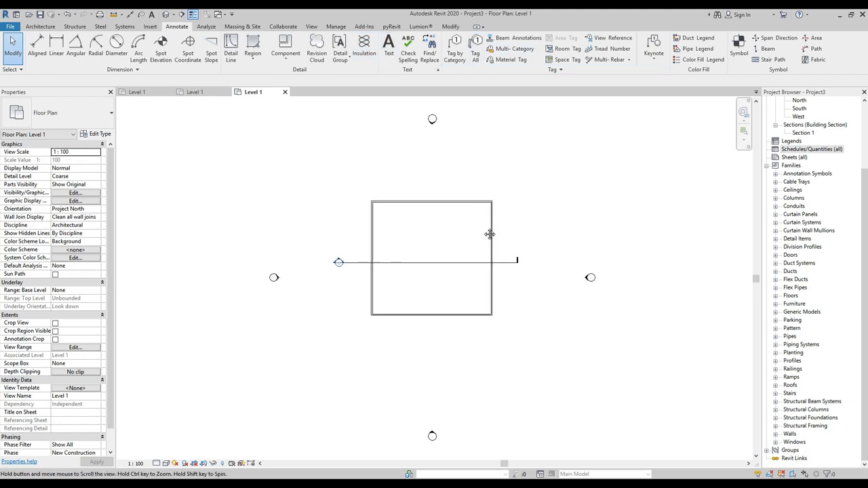
scroll(785, 201, up, 5)
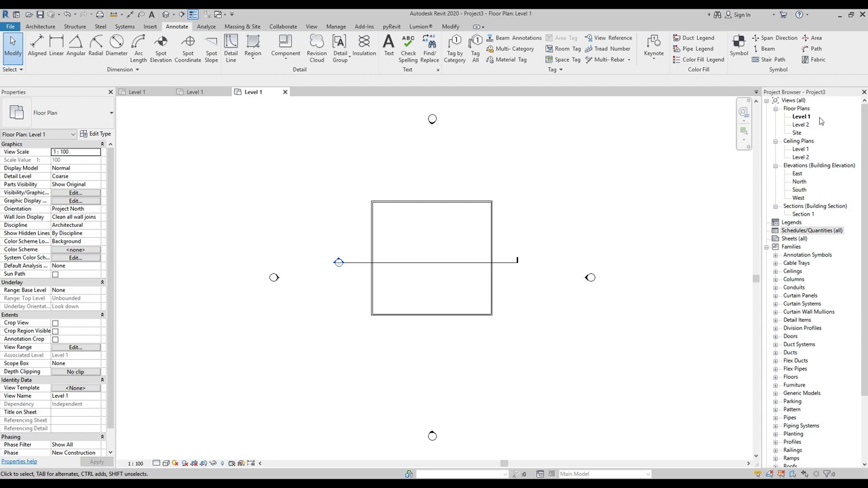
On Level 1, dimension between the side walls above the top wall, then show the Analyze tools.
click(798, 118)
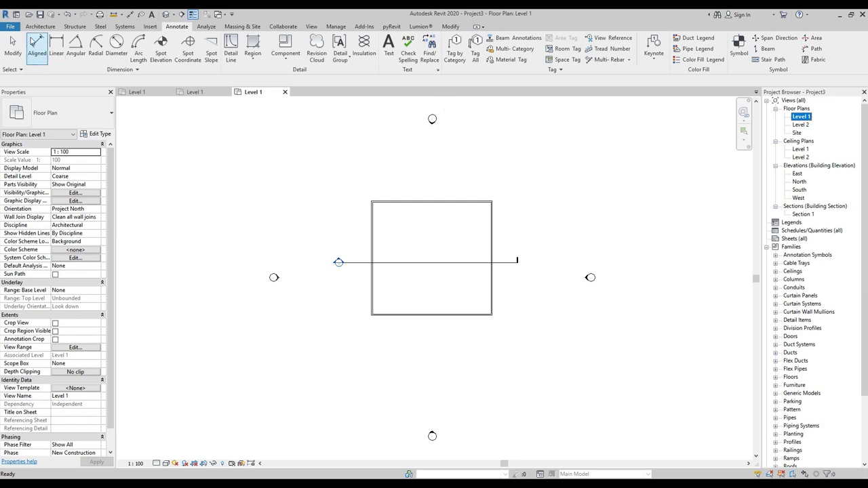
click(37, 48)
click(494, 221)
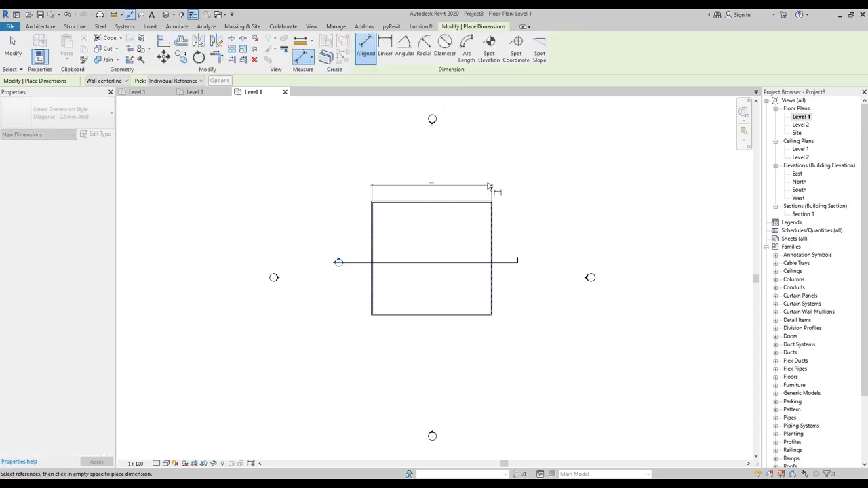
click(497, 193)
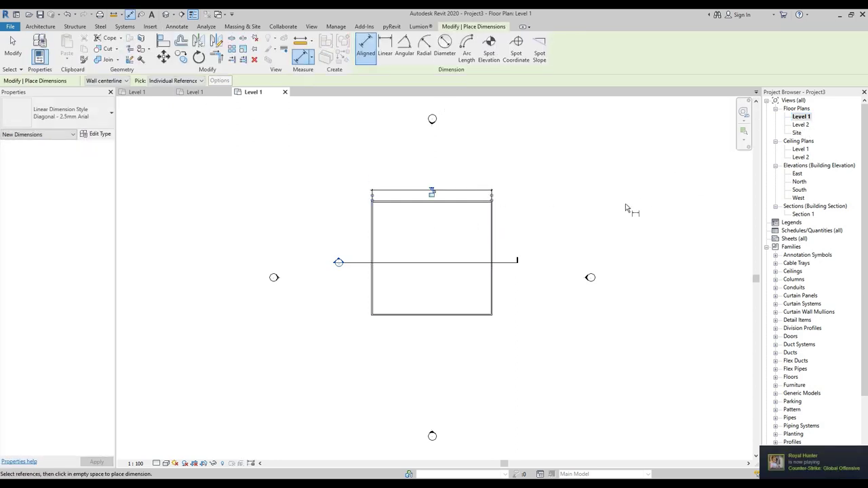
key(Escape)
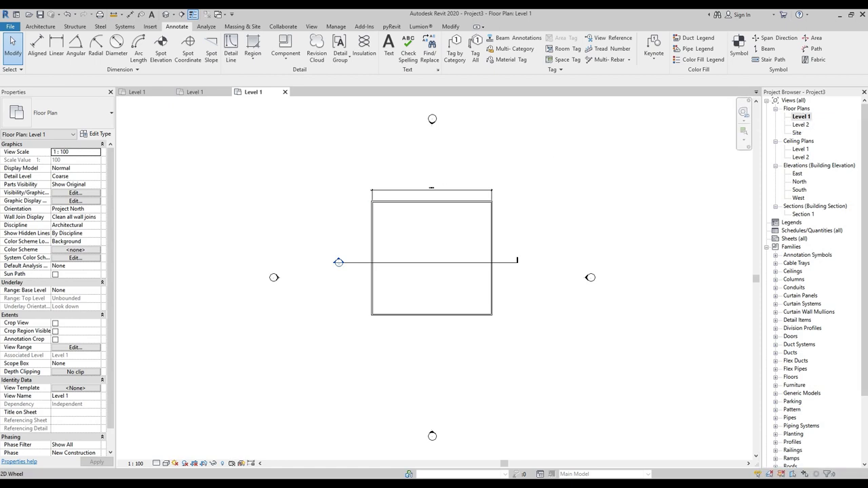
click(206, 27)
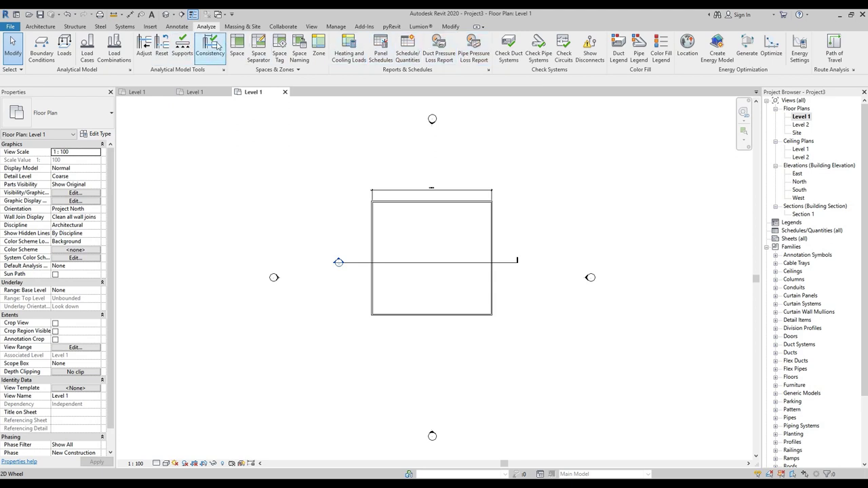
Browse the Massing & Site, Collaborate, View and Manage ribbon tabs in turn.
click(243, 27)
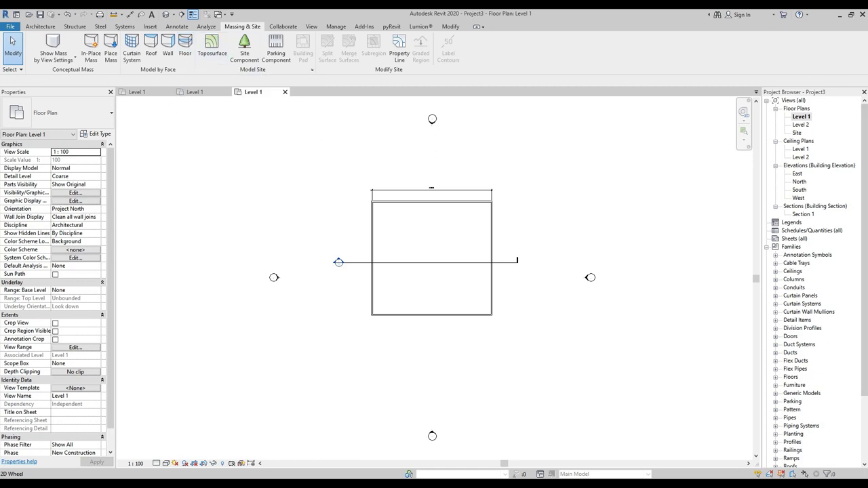
click(284, 27)
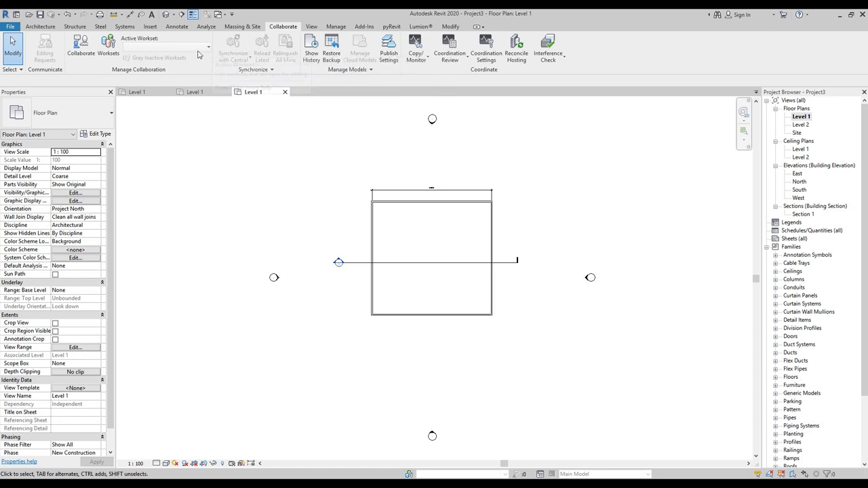
click(313, 27)
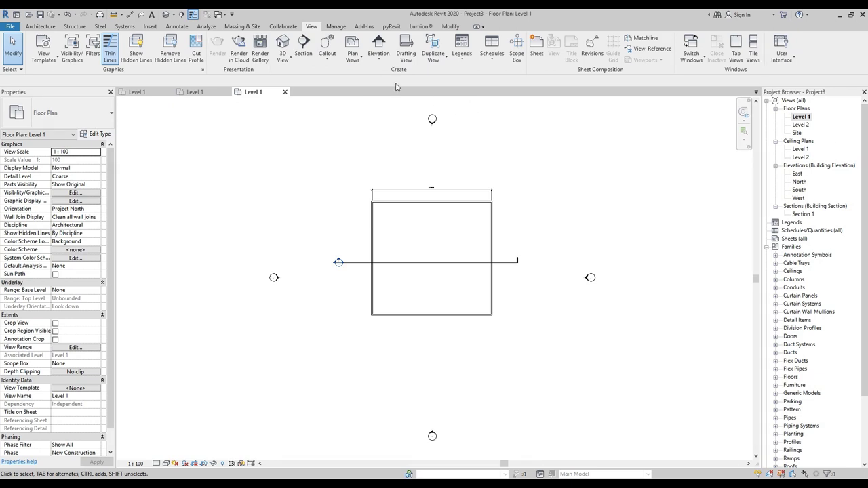
click(334, 27)
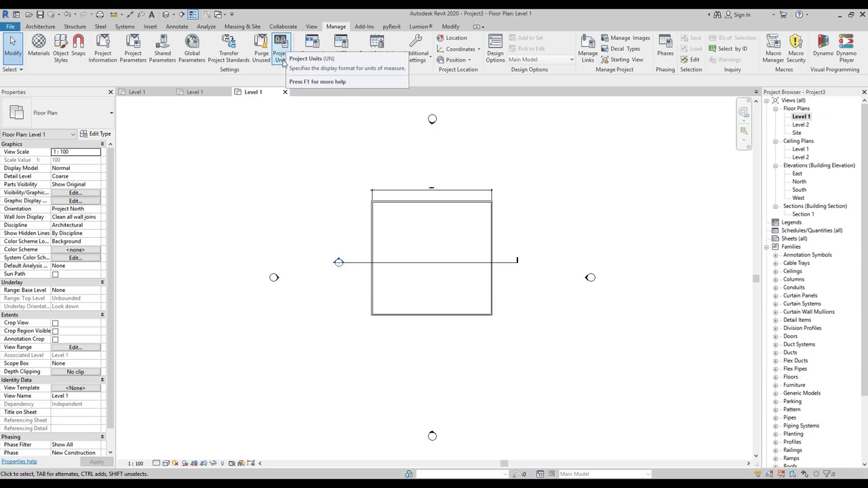
Check Project Units on Manage, then look over the Add-Ins and pyRevit tool sets.
click(283, 61)
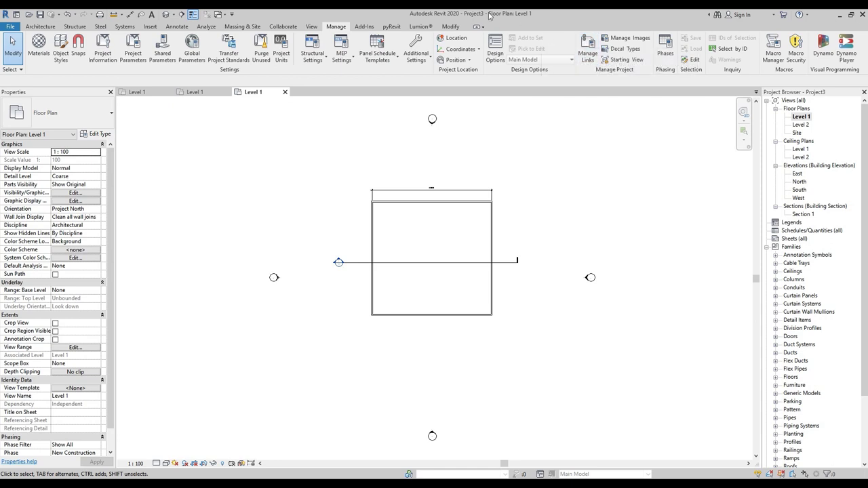
click(365, 27)
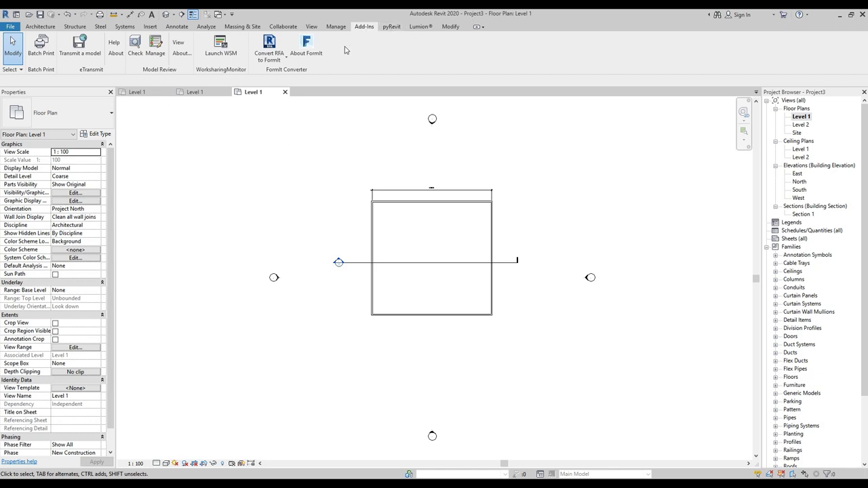
click(389, 26)
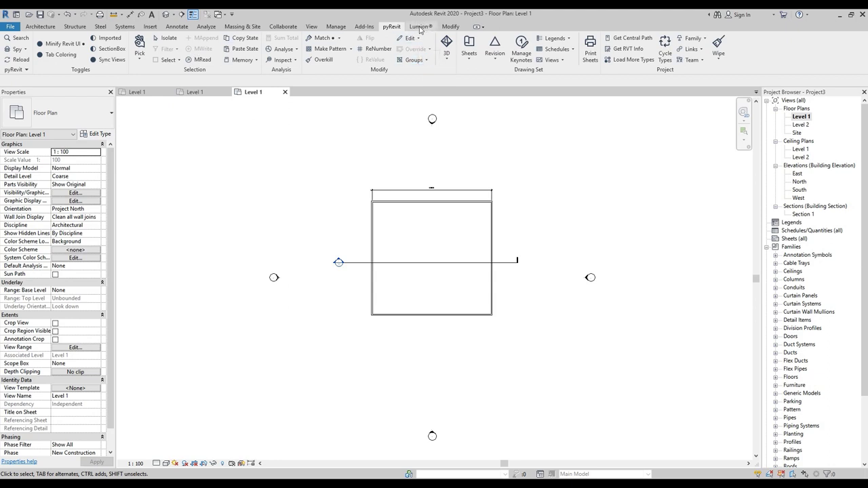
Look at the Lumion tools, switch to the Modify tools, and nudge the floor plan slightly.
click(419, 29)
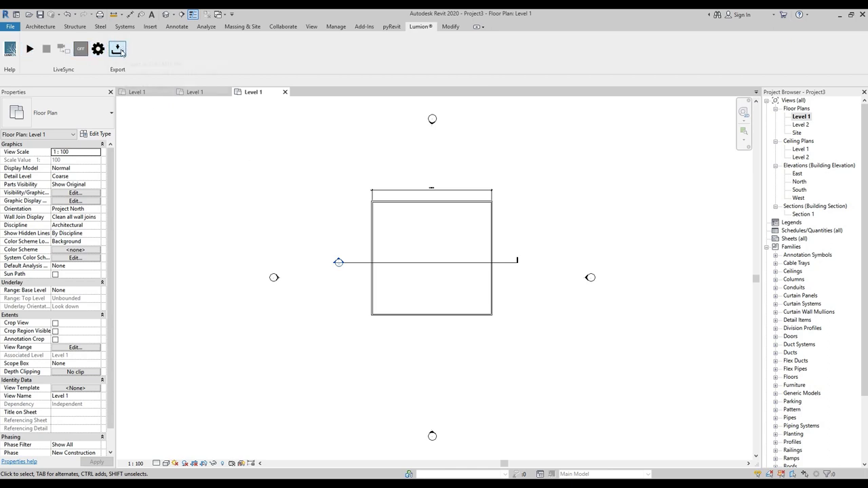
click(451, 27)
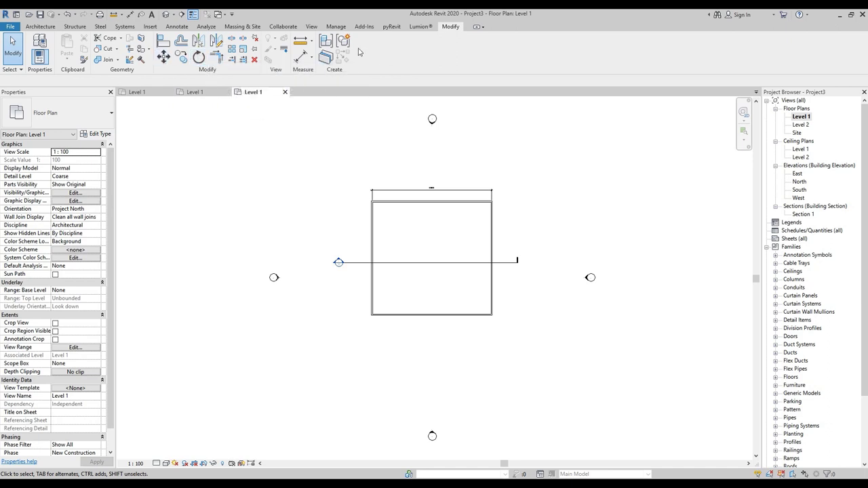
middle_drag(533, 293, 528, 289)
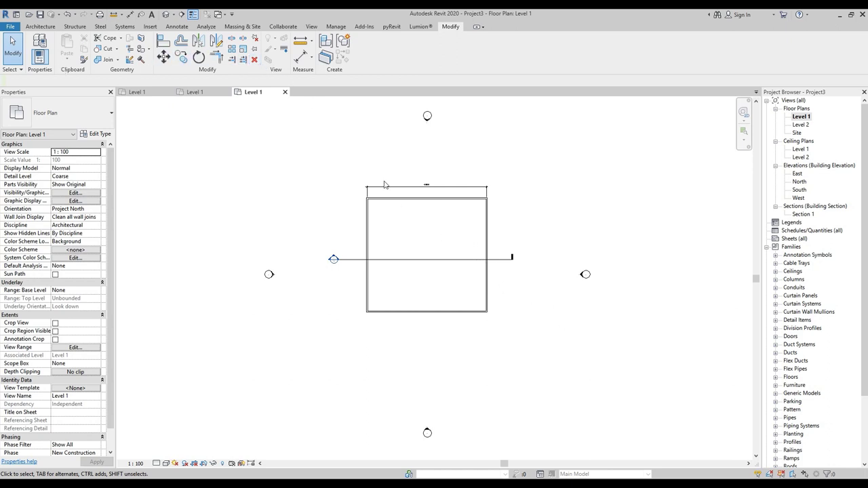
Pan and zoom to the SUBSCRIBE image Screenshot_2.jpg, select it, then clear the selection.
middle_drag(579, 364, 384, 175)
scroll(388, 301, up, 5)
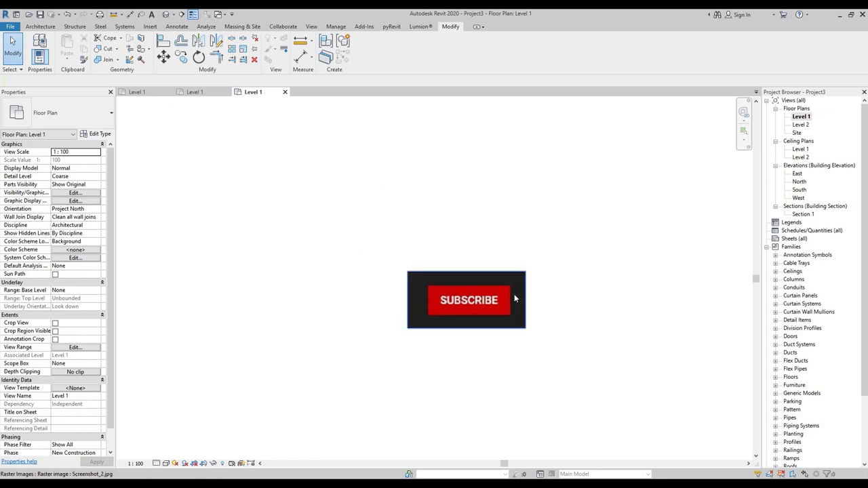
click(460, 302)
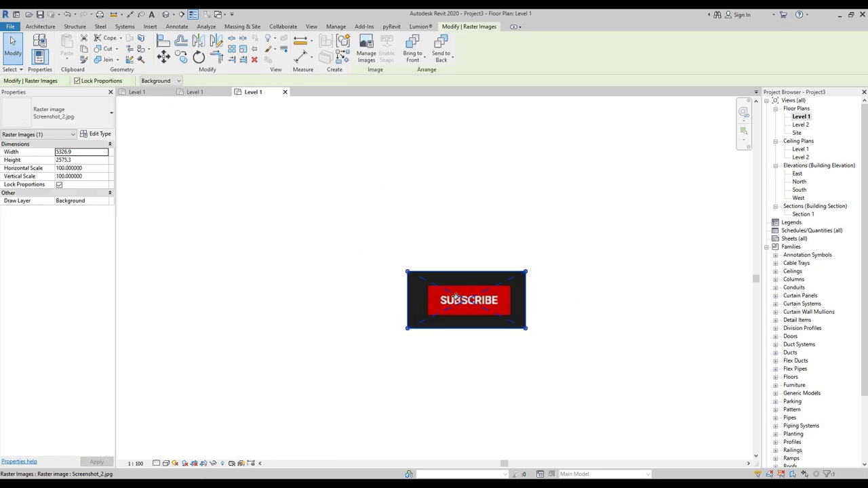
key(Escape)
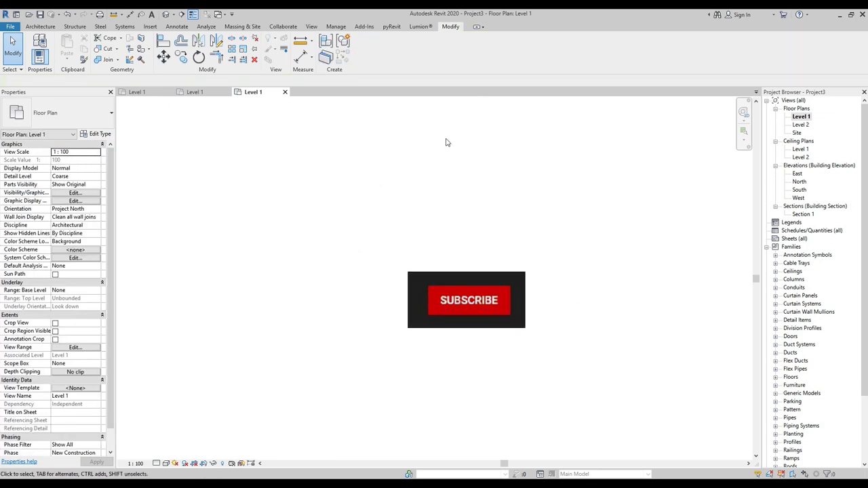